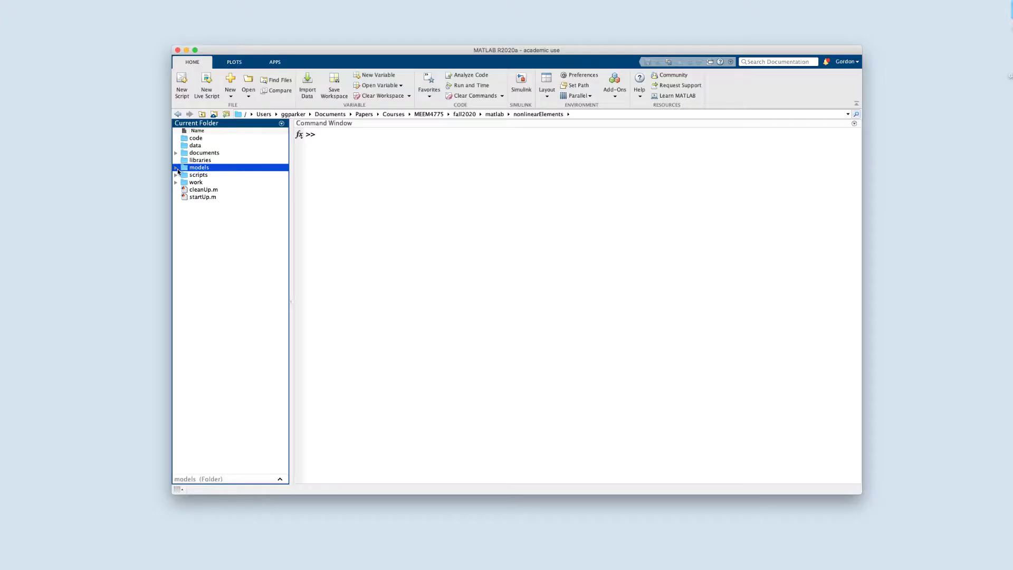
Step: Open coulombDampingExample.slx from the models folder and reposition its window
left_click(177, 168)
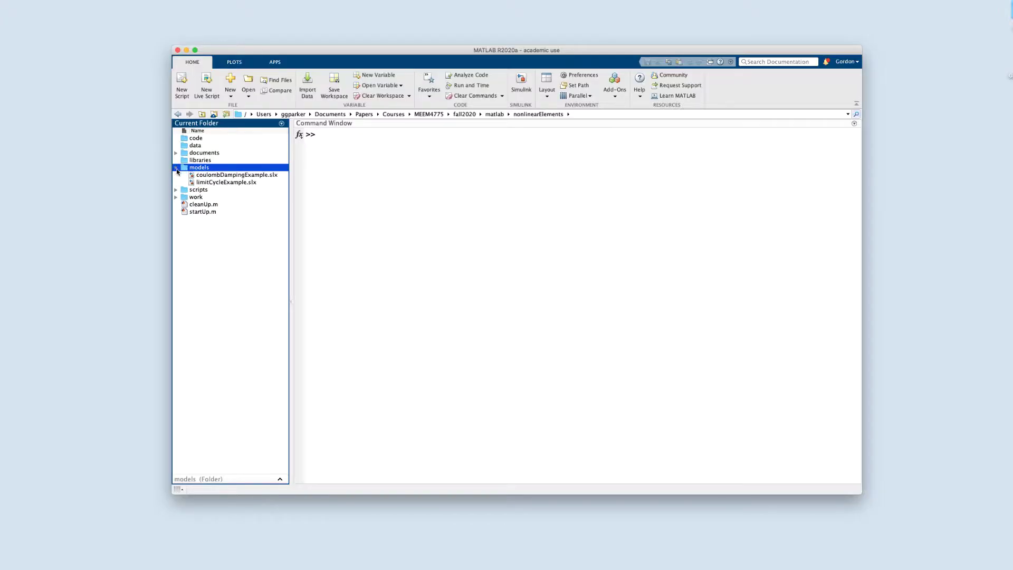
left_click(203, 175)
double_click(203, 177)
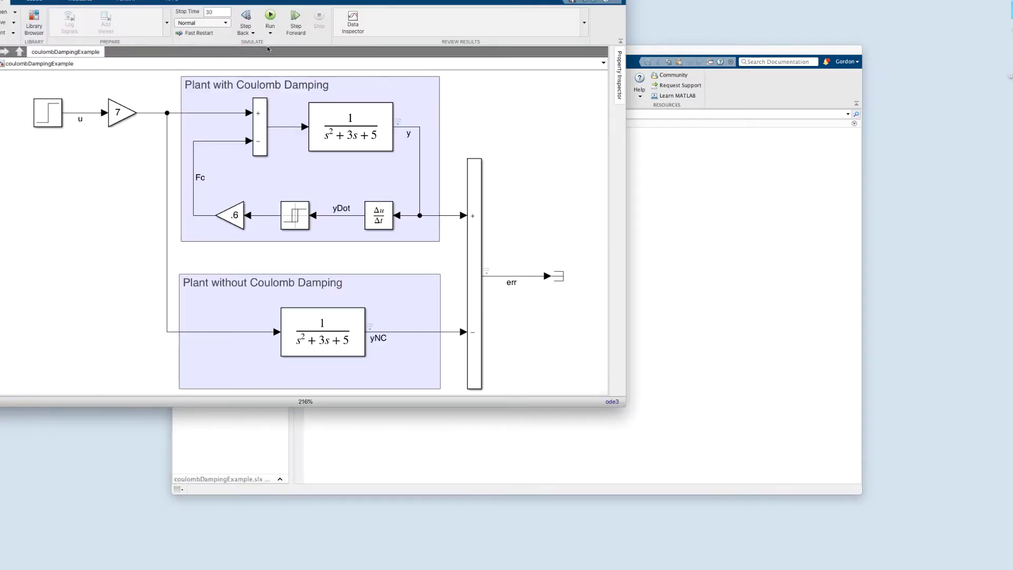
left_click_drag(187, 2, 412, 55)
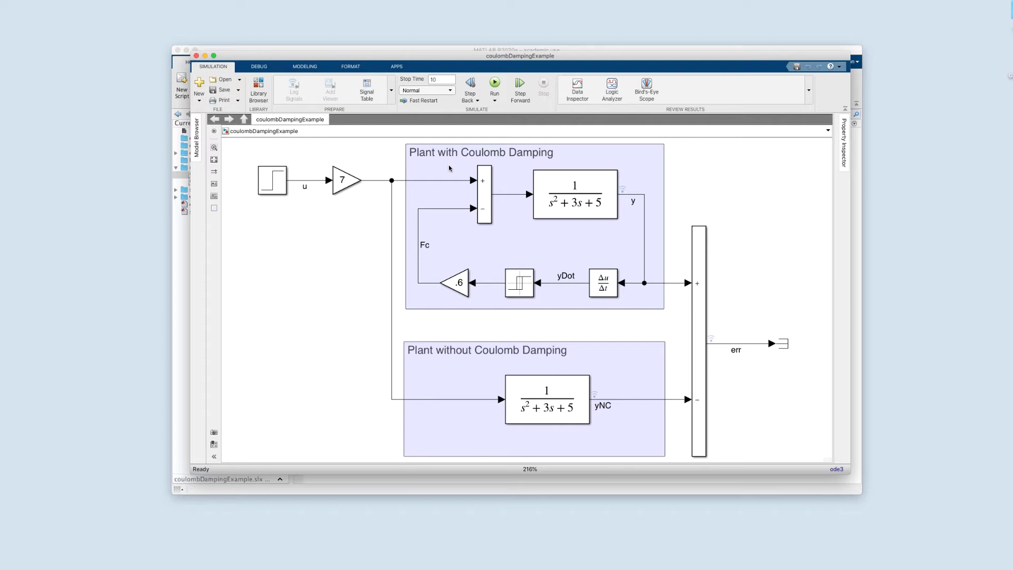
Step: Review the Step input block's parameters, then close the dialog
left_click(279, 189)
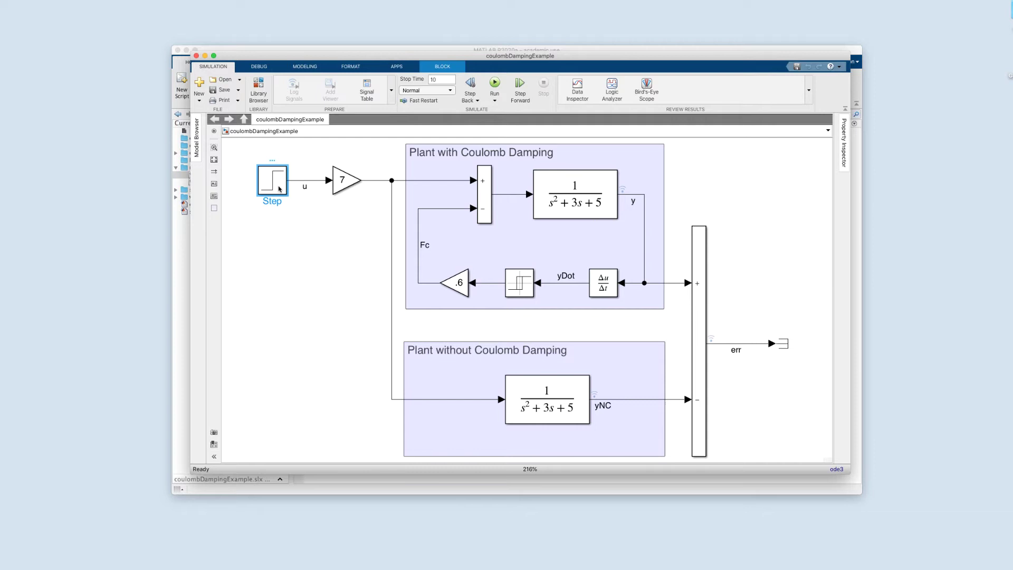
double_click(279, 189)
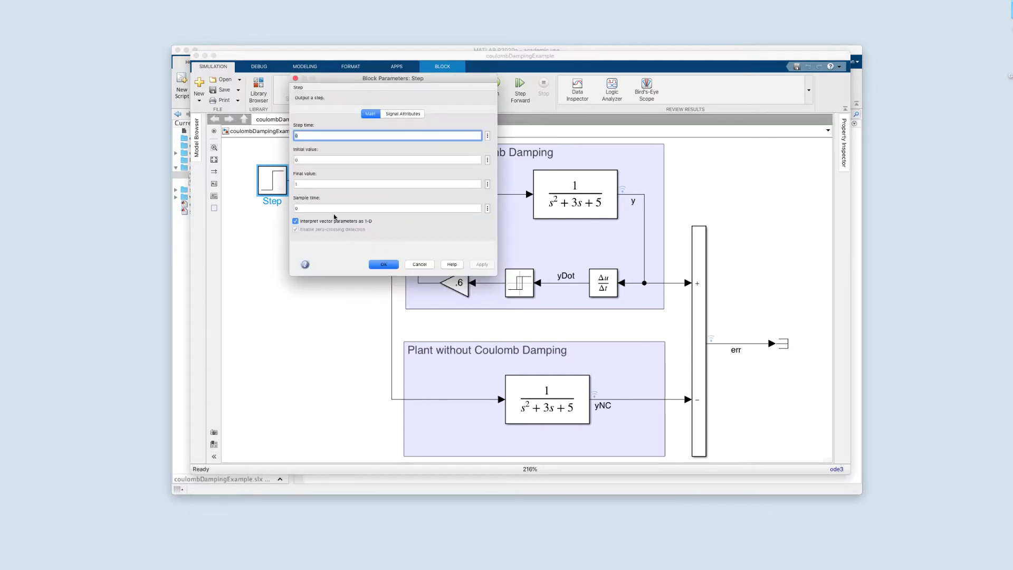
left_click(391, 268)
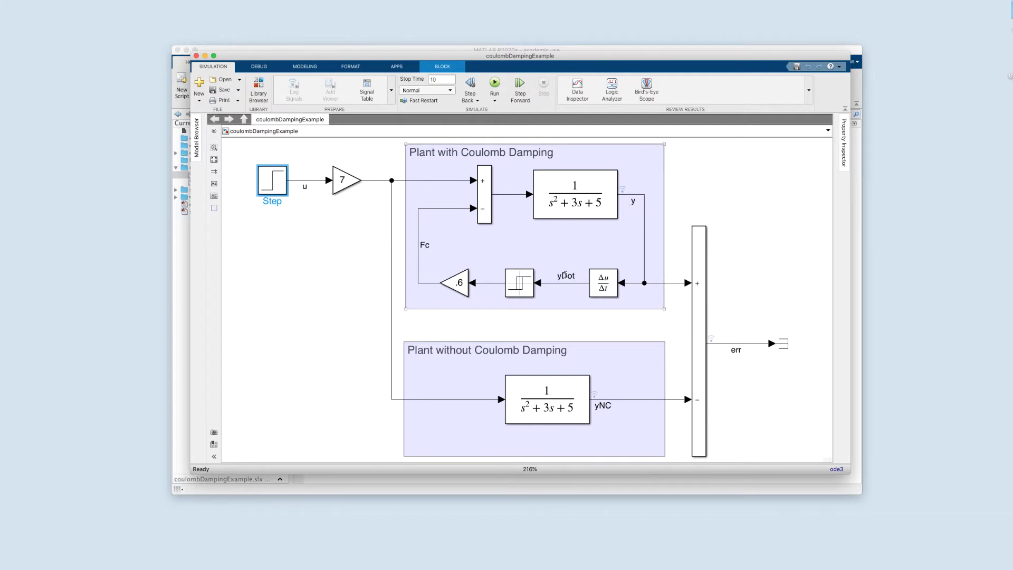
left_click(516, 278)
double_click(516, 278)
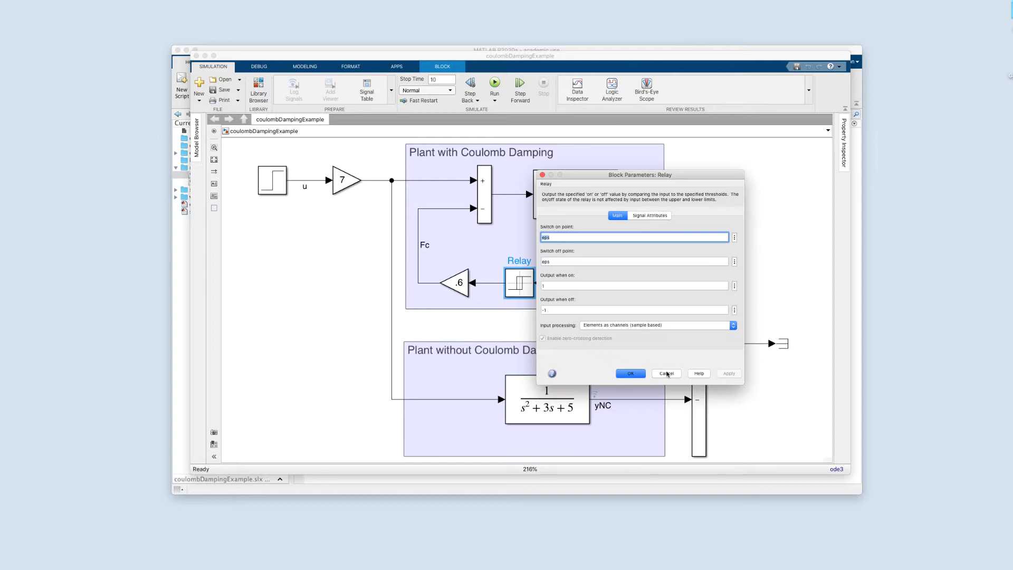
left_click(667, 374)
left_click(459, 284)
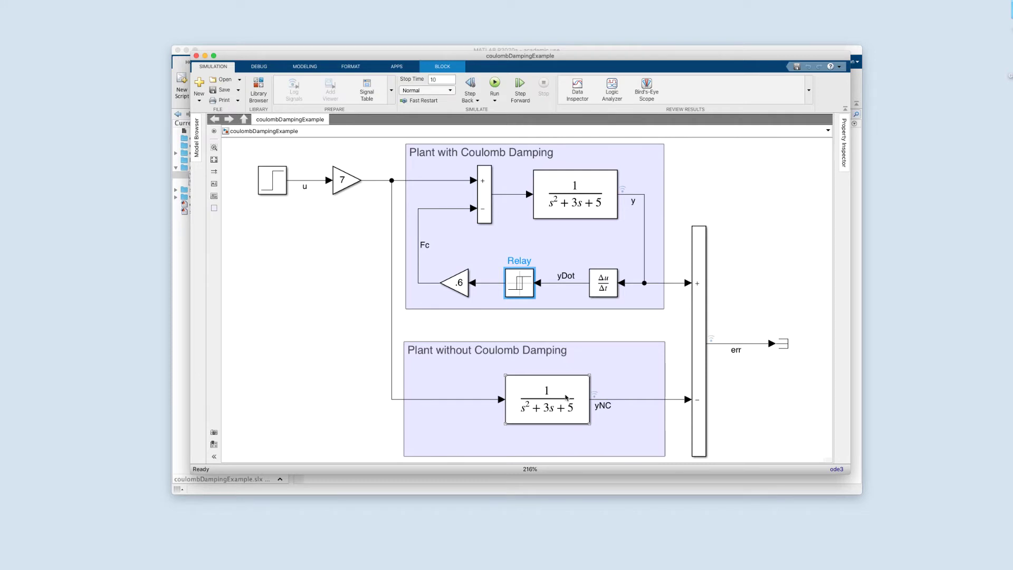
left_click(561, 371)
left_click(641, 305)
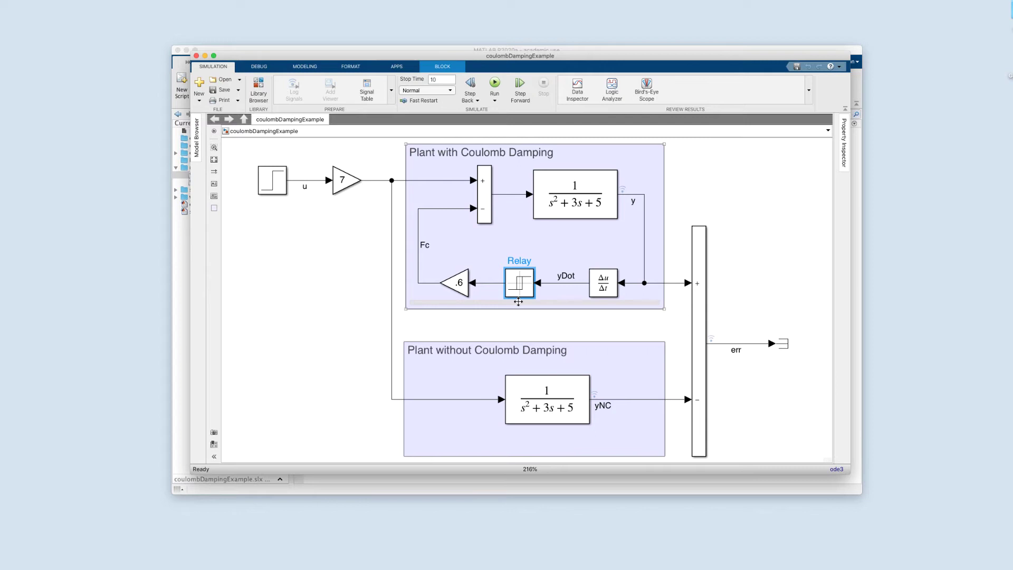
left_click(523, 323)
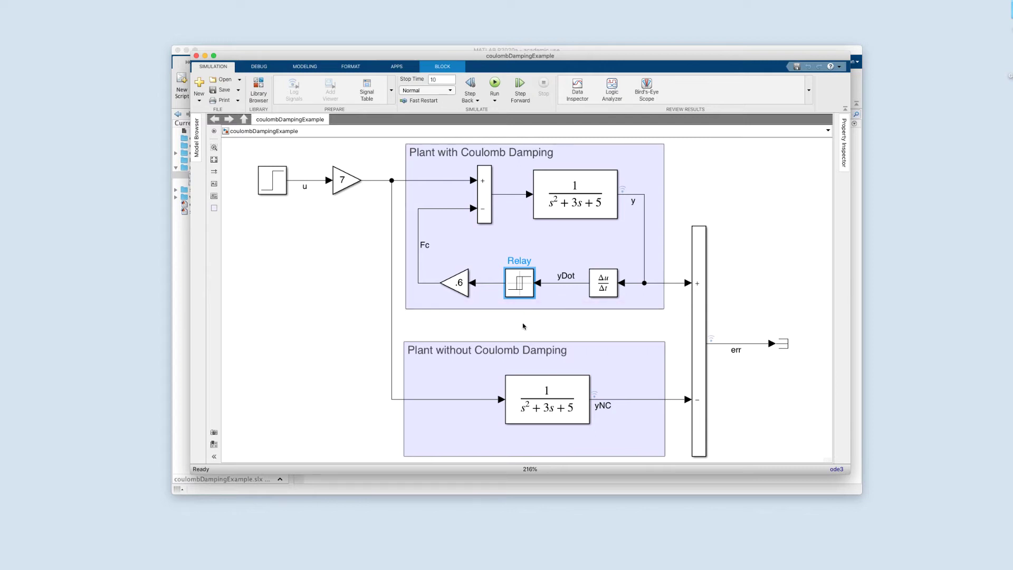
Step: Run the Coulomb damping simulation and bring up the Simulation Data Inspector
left_click(495, 82)
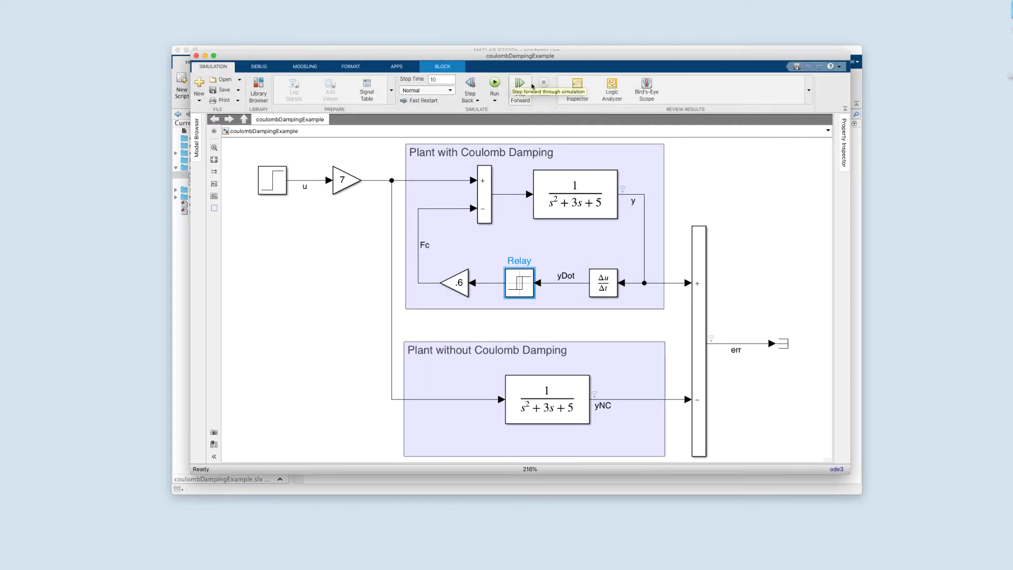
left_click(577, 86)
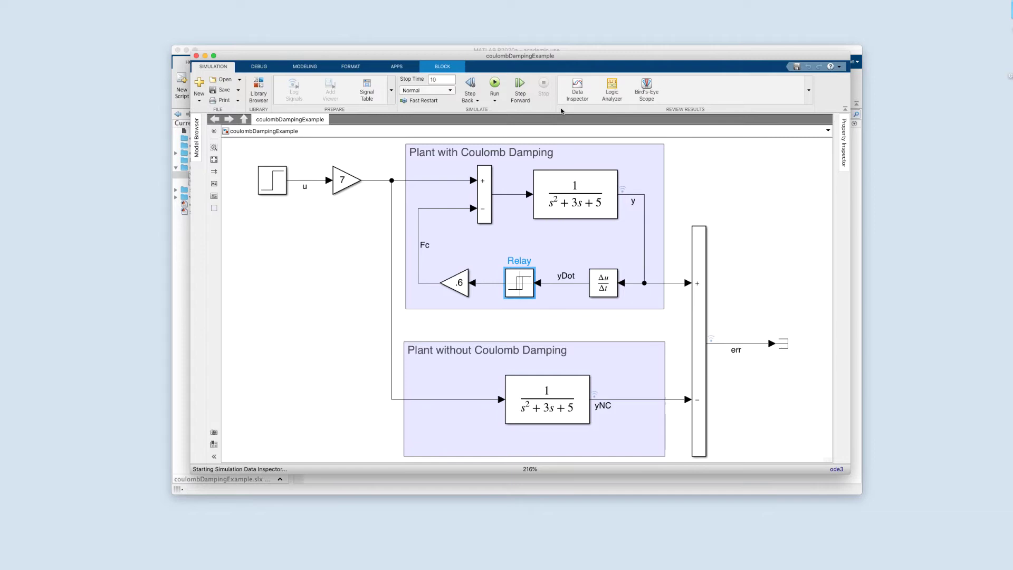
left_click_drag(579, 158, 372, 168)
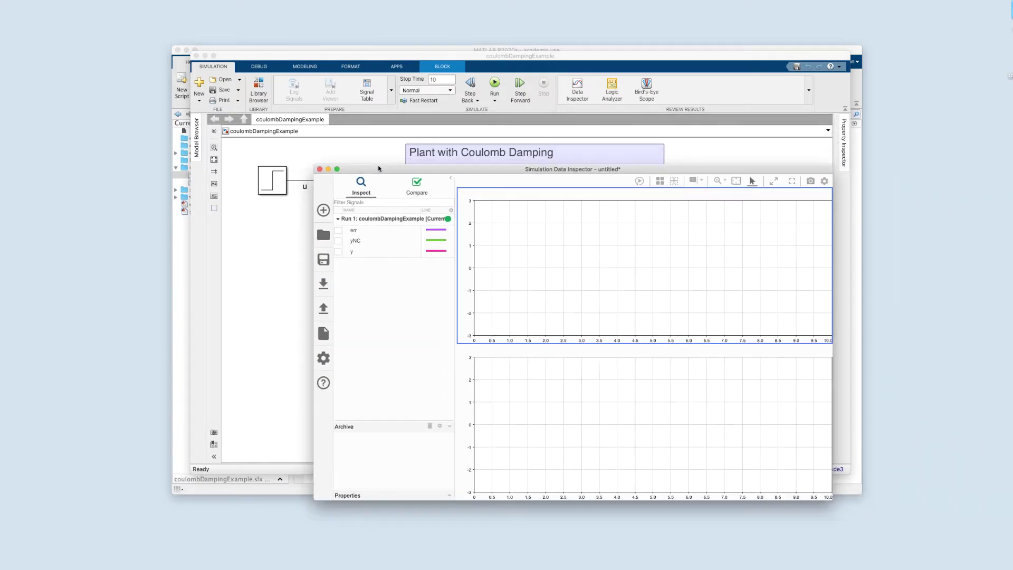
left_click_drag(463, 170, 462, 441)
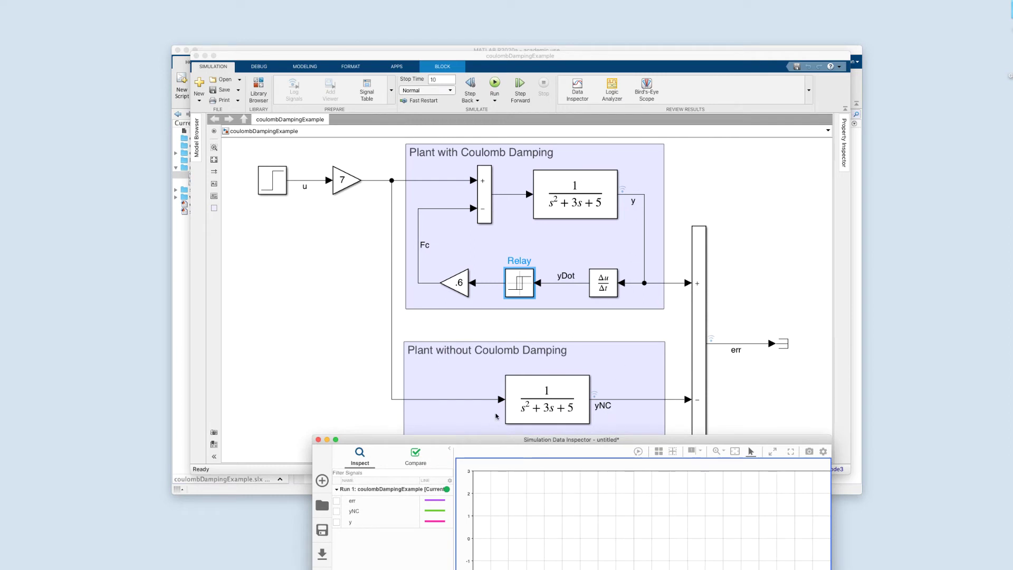
left_click_drag(474, 442, 433, 134)
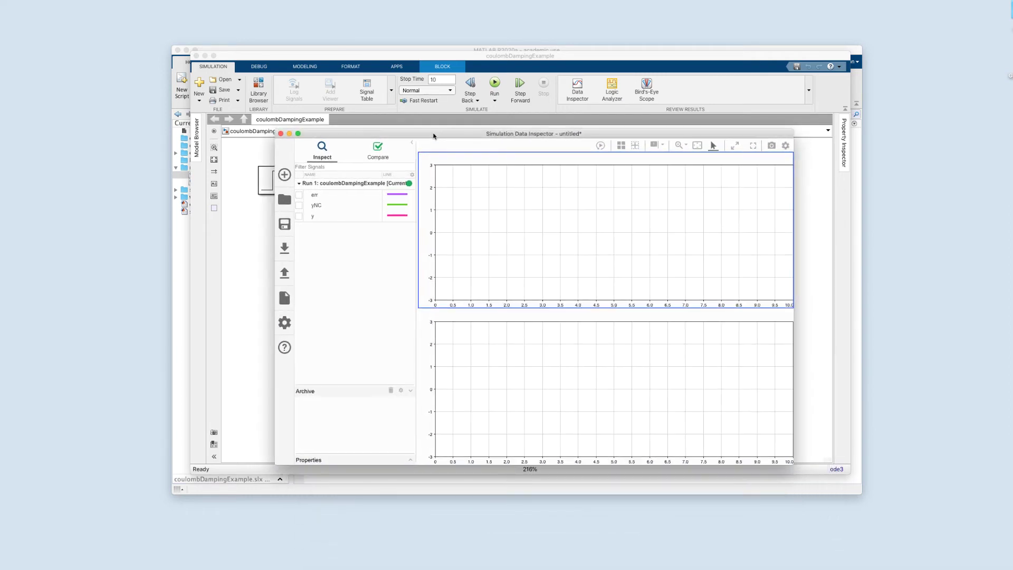
Step: Plot the y and yNC signals together on the top axes
left_click(298, 217)
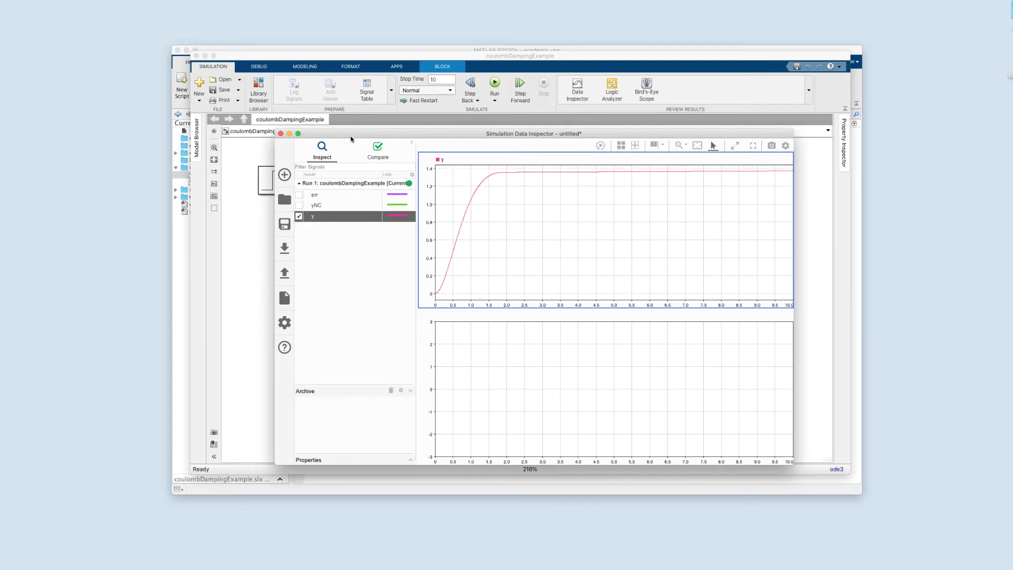
left_click_drag(350, 135, 373, 110)
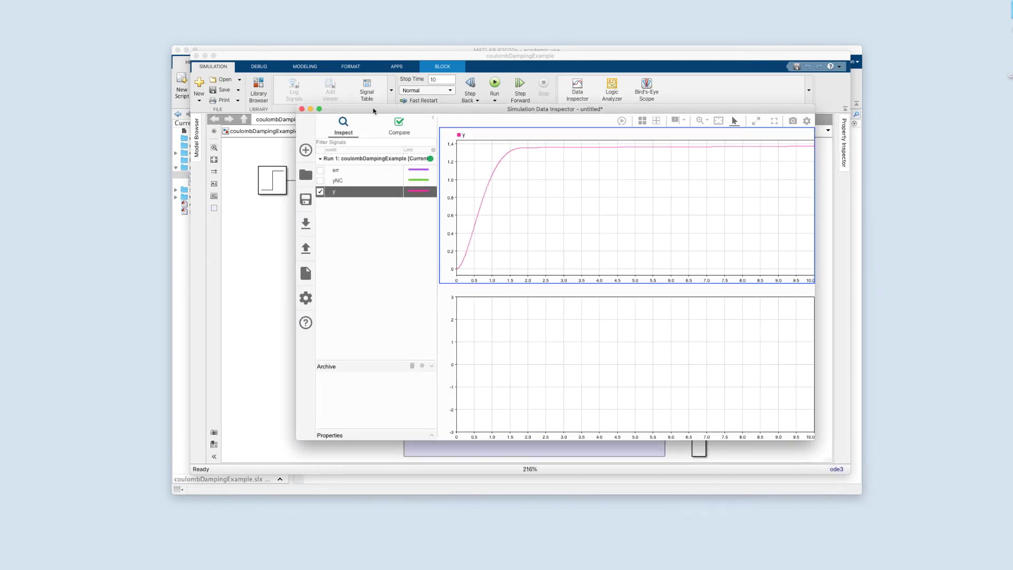
left_click(320, 180)
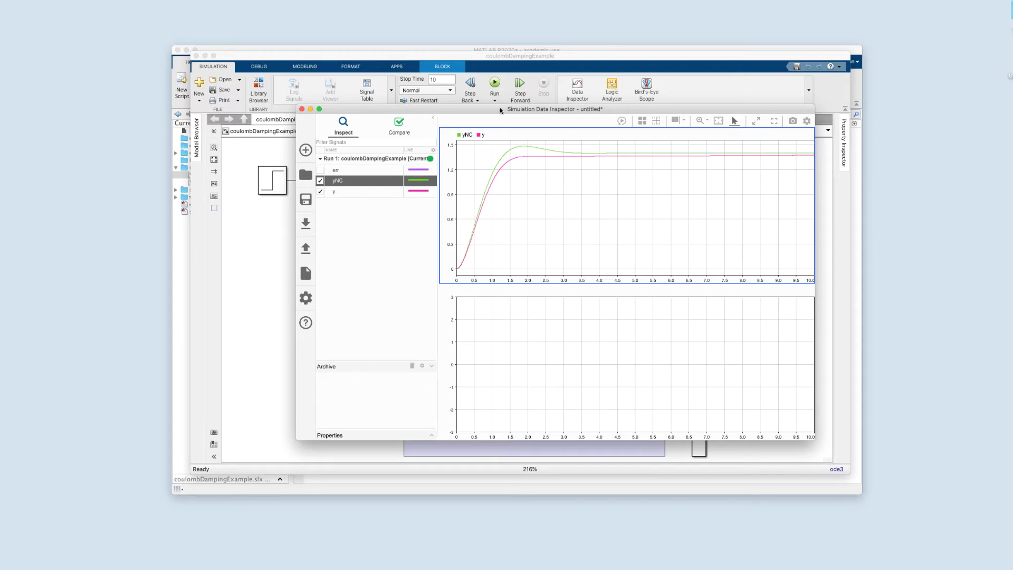
left_click_drag(489, 108, 691, 178)
Step: Change the .6 Coulomb friction gain to .001 and rerun the simulation
left_click(356, 278)
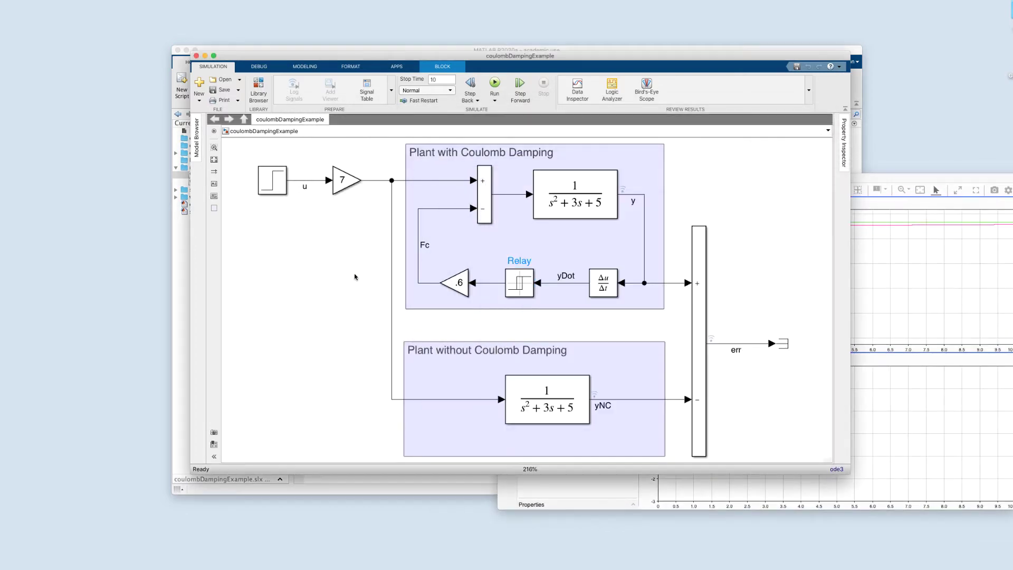
double_click(464, 288)
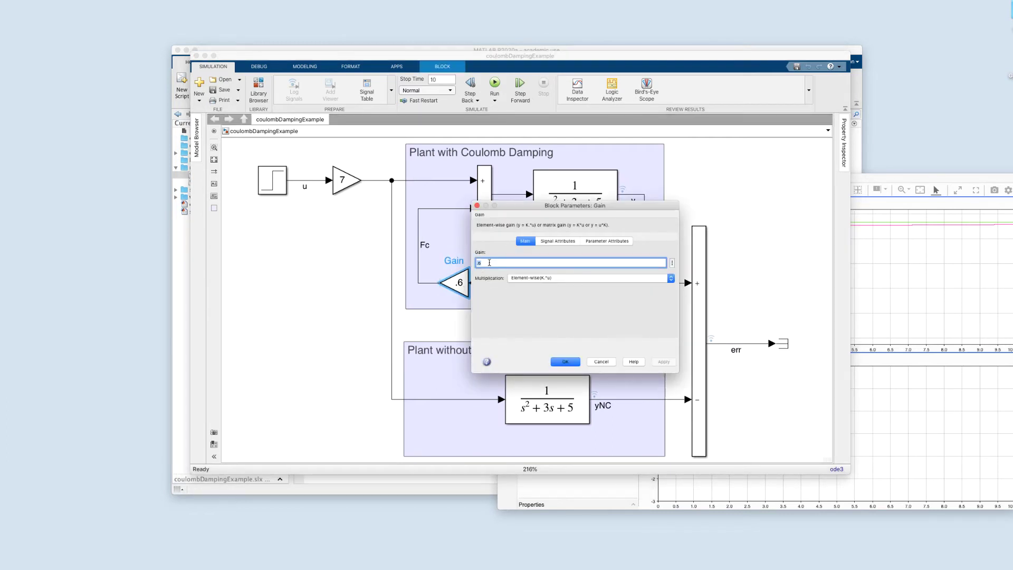
type("001")
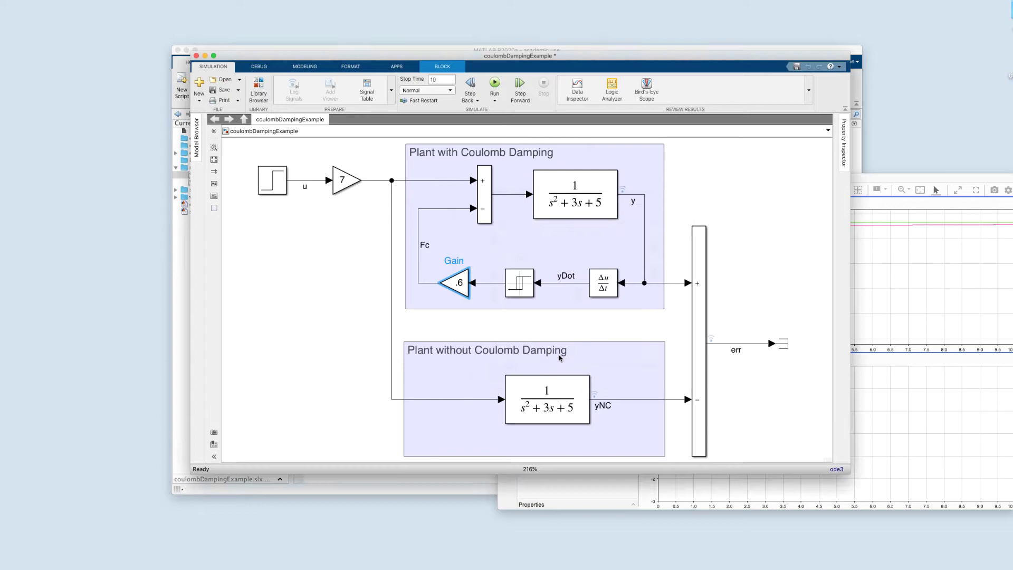
left_click(495, 85)
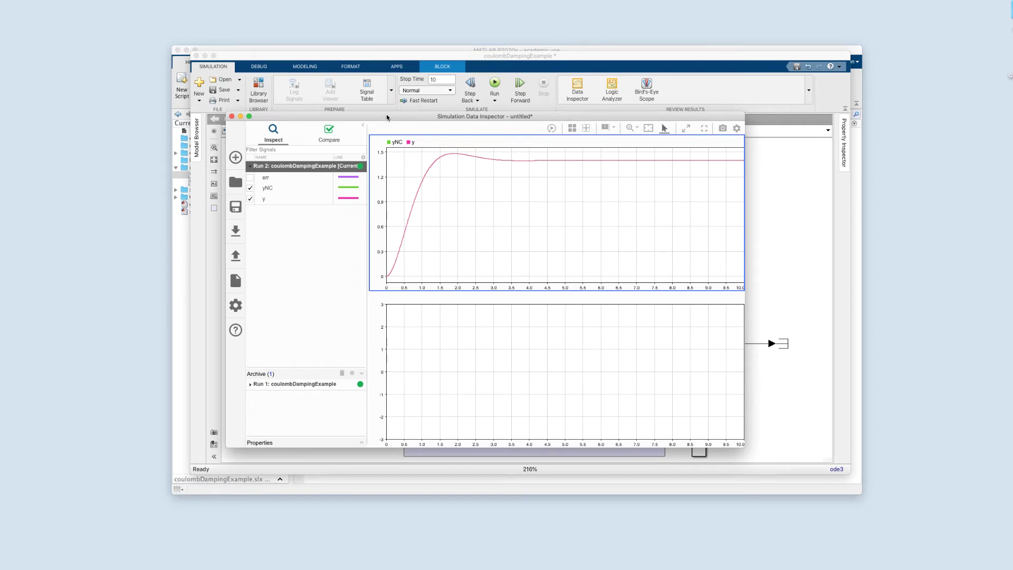
left_click_drag(387, 114, 428, 199)
Step: Raise the Coulomb friction gain from .001 to 1 and rerun the simulation
left_click(687, 178)
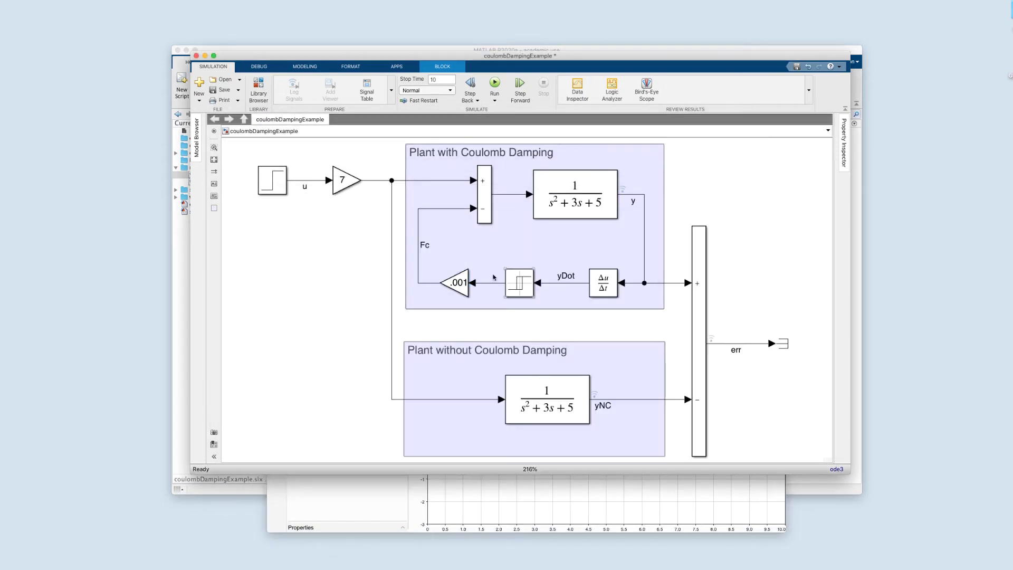
double_click(457, 284)
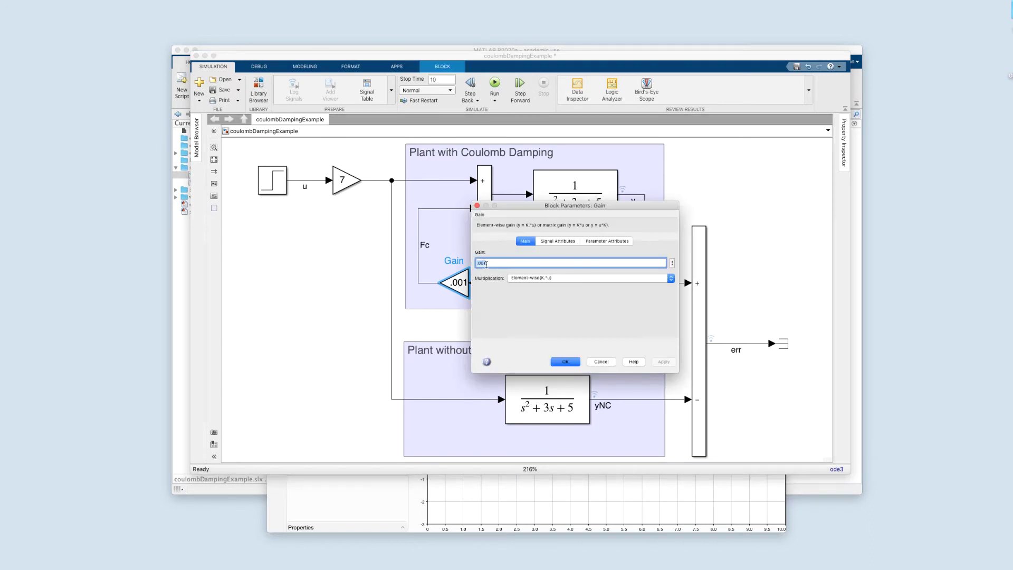
type("1")
left_click(568, 363)
left_click(495, 83)
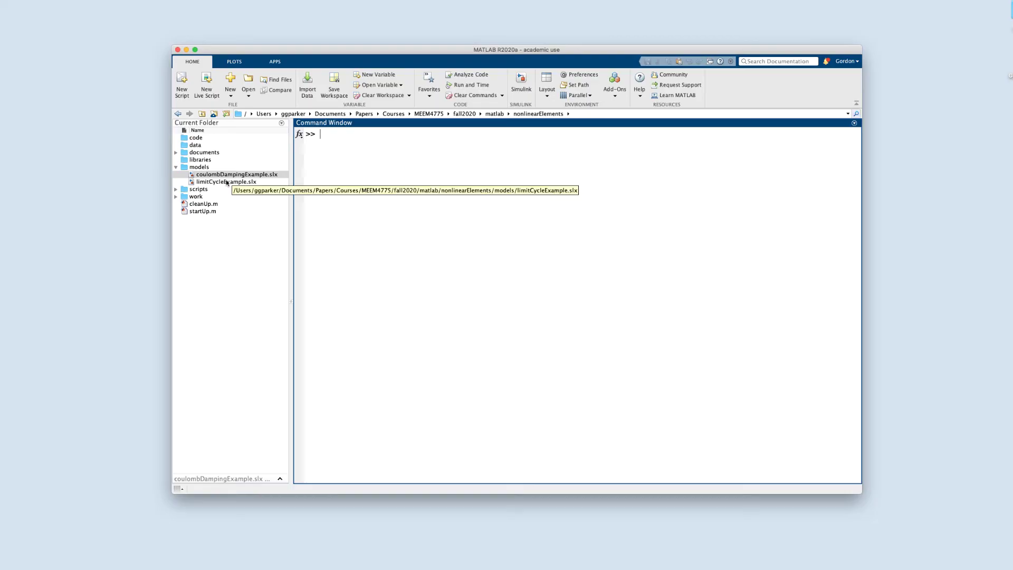
Step: Open limitCycleExample.slx in an enlarged window and select the Saturation block
double_click(227, 181)
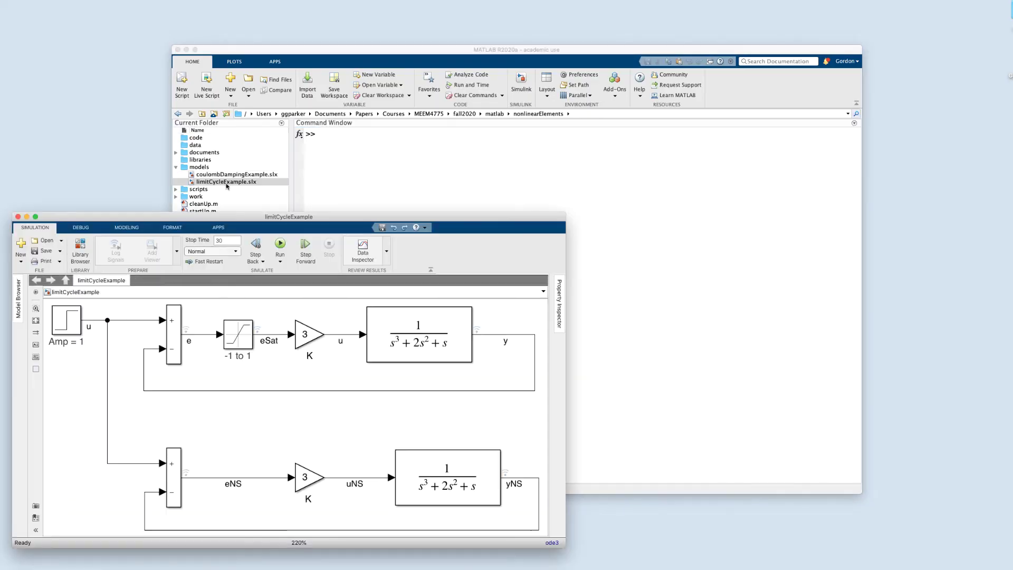
left_click_drag(283, 218, 404, 53)
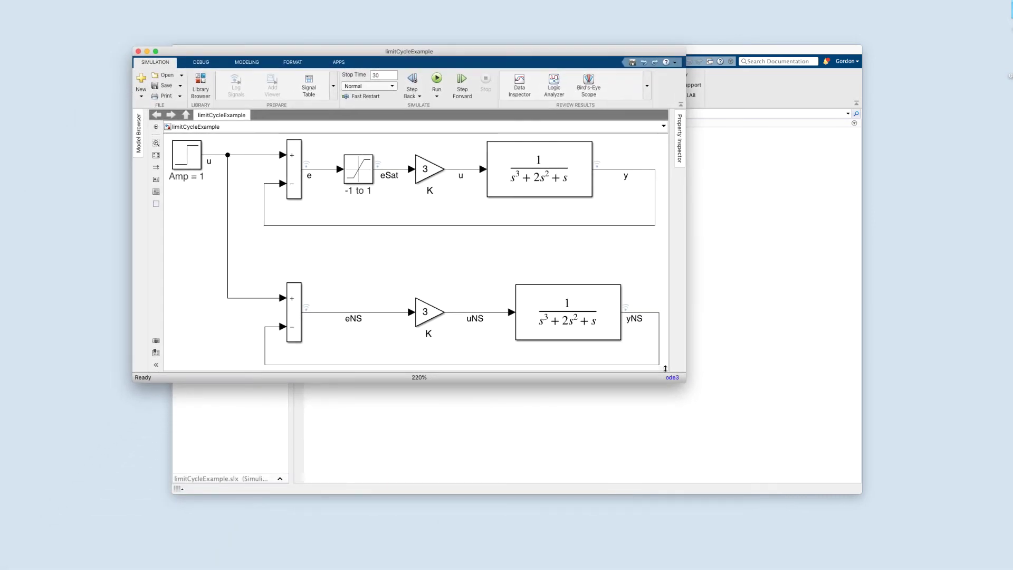
left_click_drag(680, 382, 828, 457)
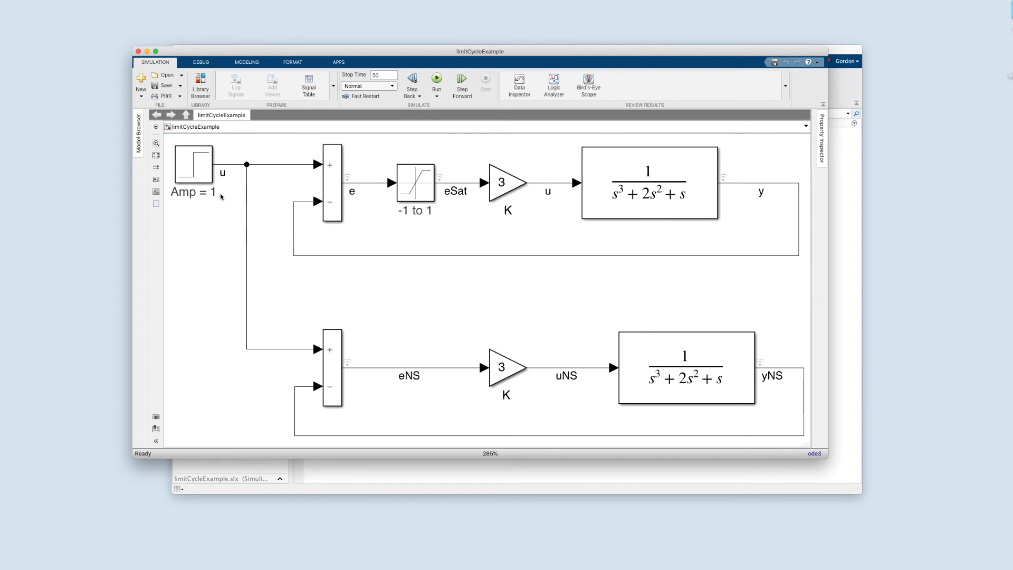
left_click(411, 194)
Step: Dismiss the Saturation limits dialog unchanged and set both K gains to 1.5
double_click(422, 174)
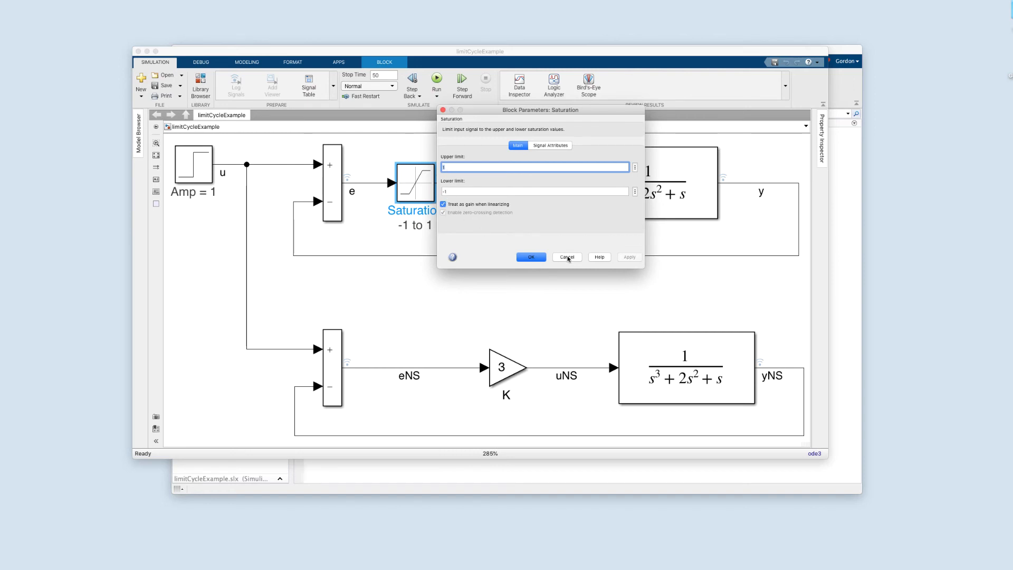
left_click(567, 257)
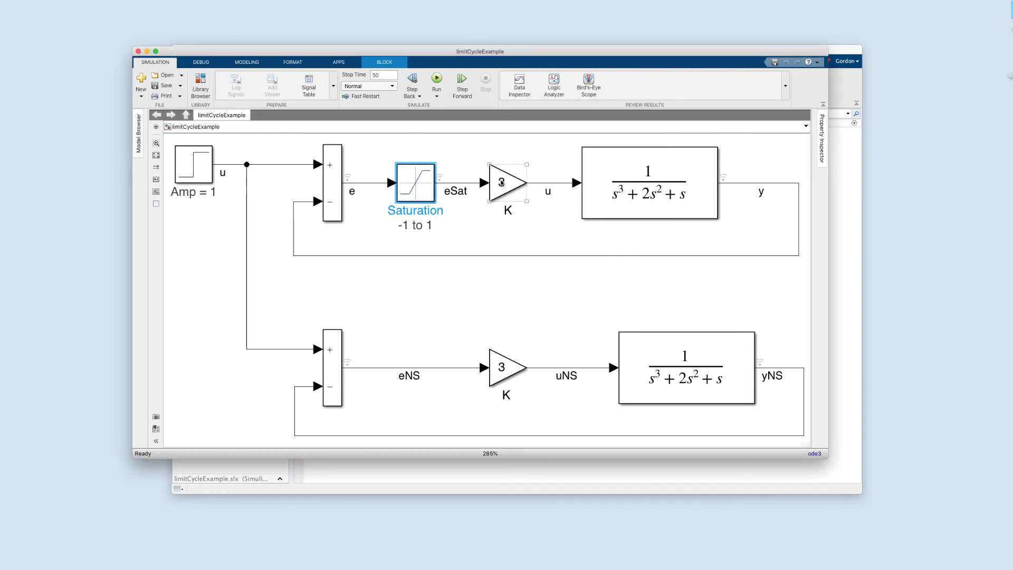
double_click(502, 183)
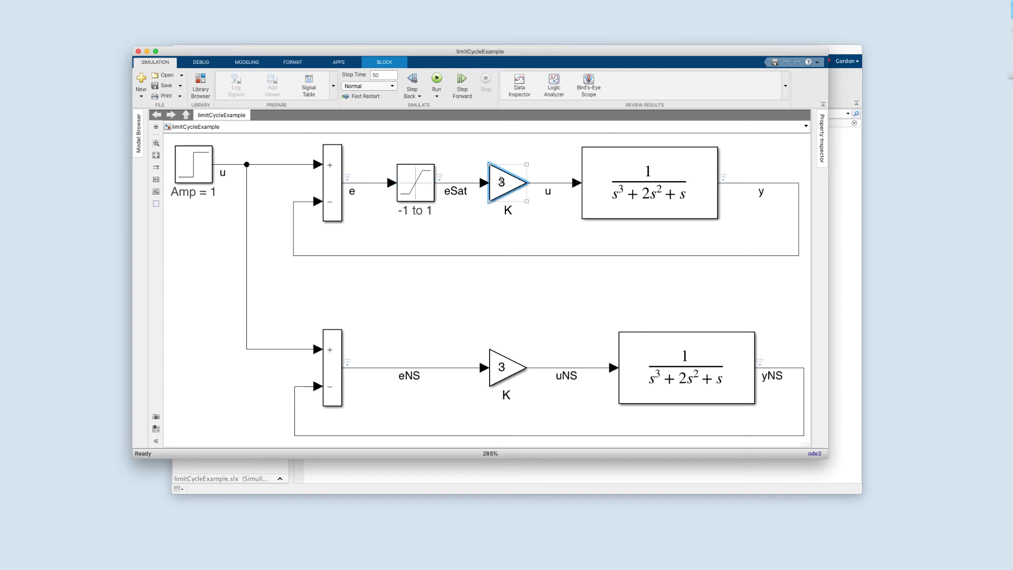
type("1")
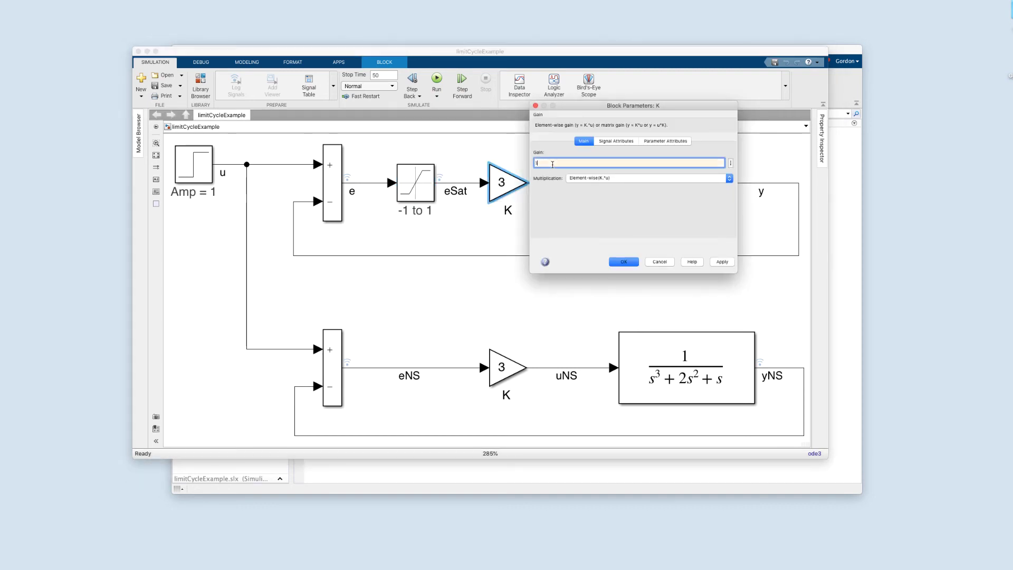
type(".5")
left_click(625, 262)
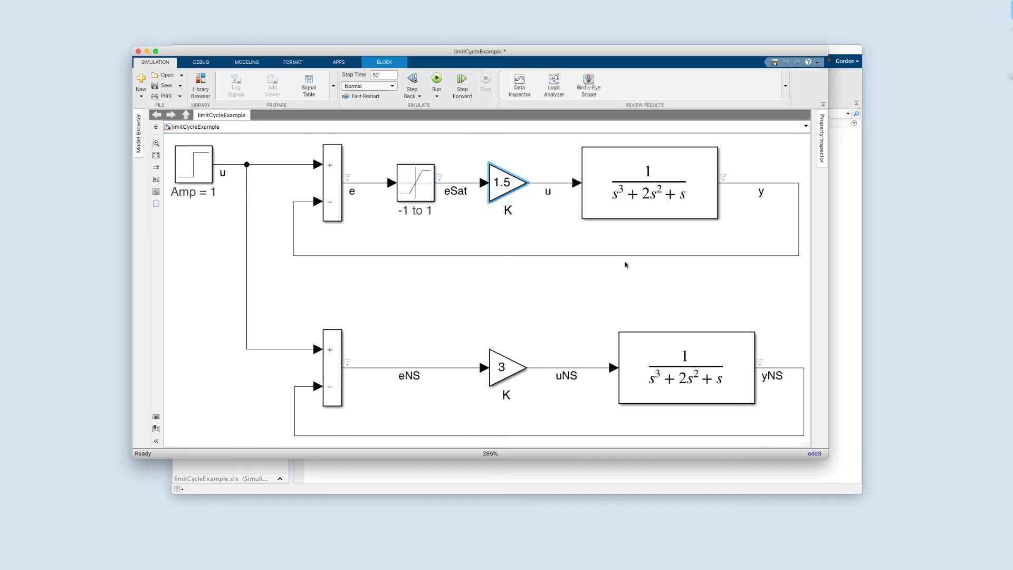
double_click(523, 365)
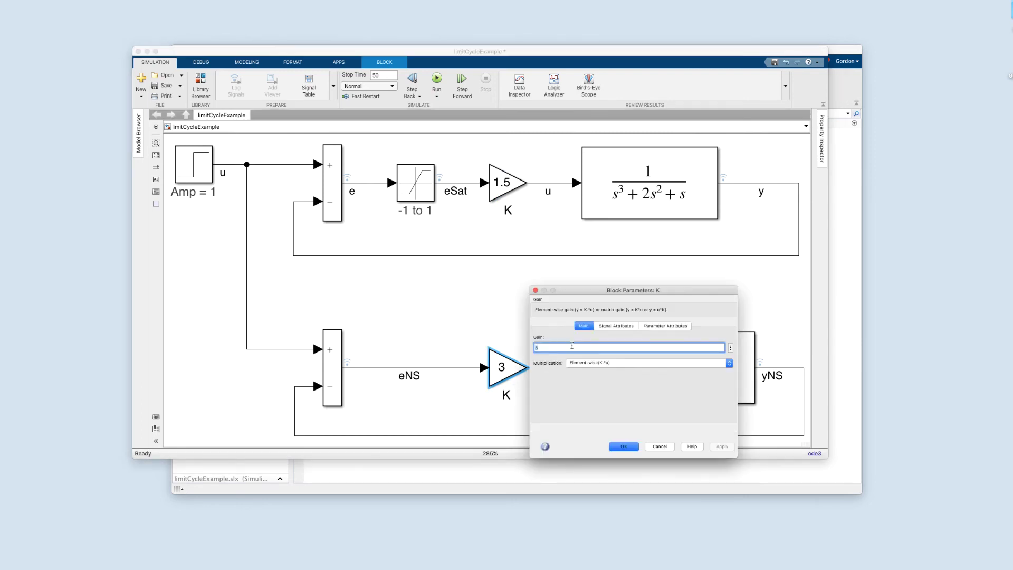
type("1.5")
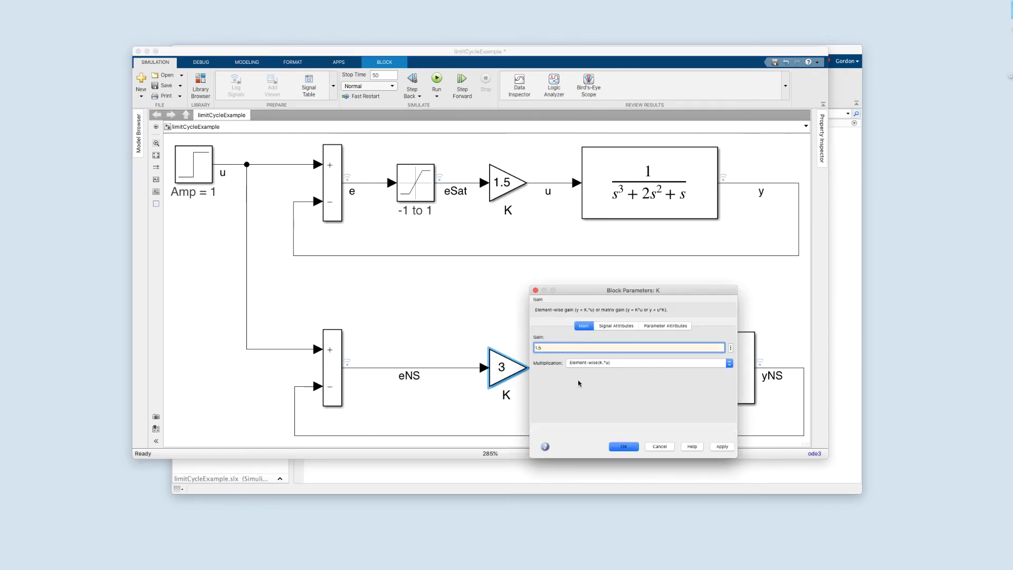
left_click(624, 447)
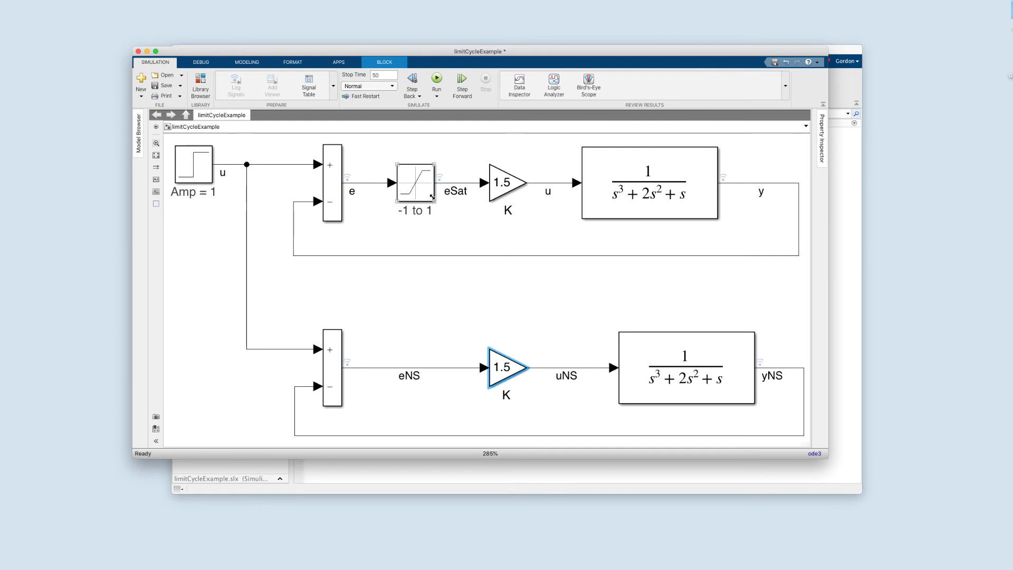
Step: Run the K = 1.5 simulation and plot y and yNS on the top axes
left_click(437, 79)
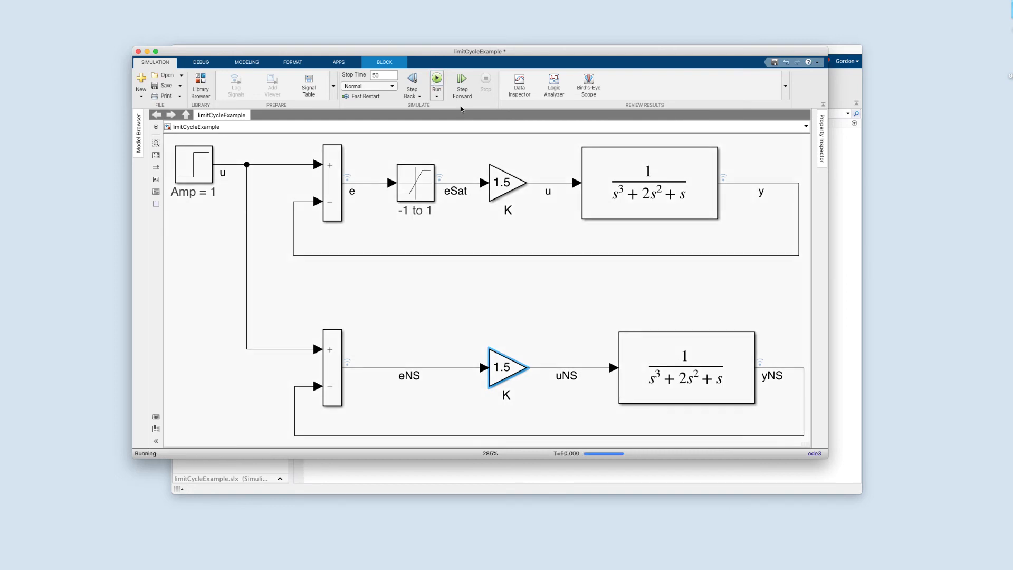
left_click(520, 81)
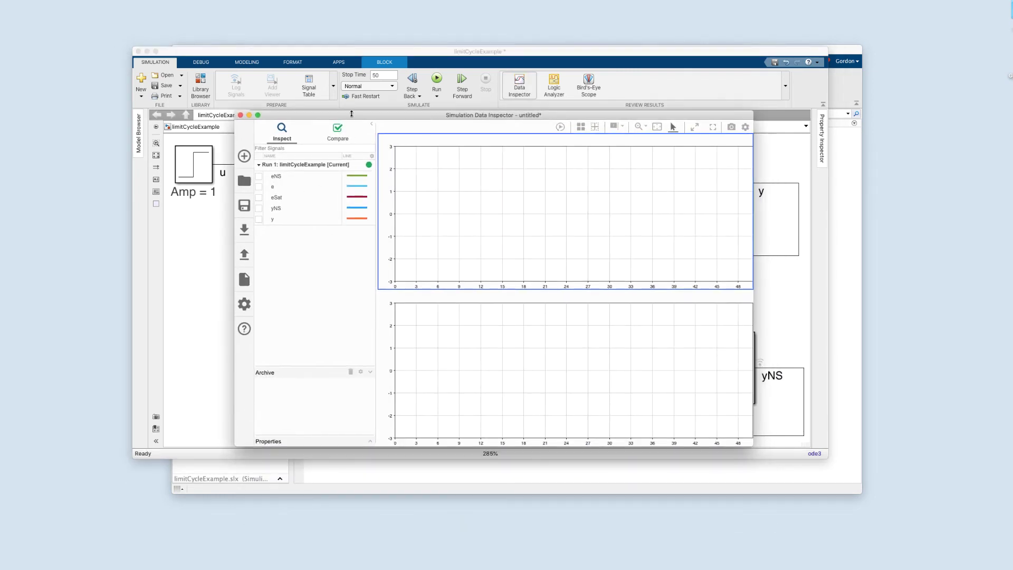
left_click_drag(353, 112, 298, 104)
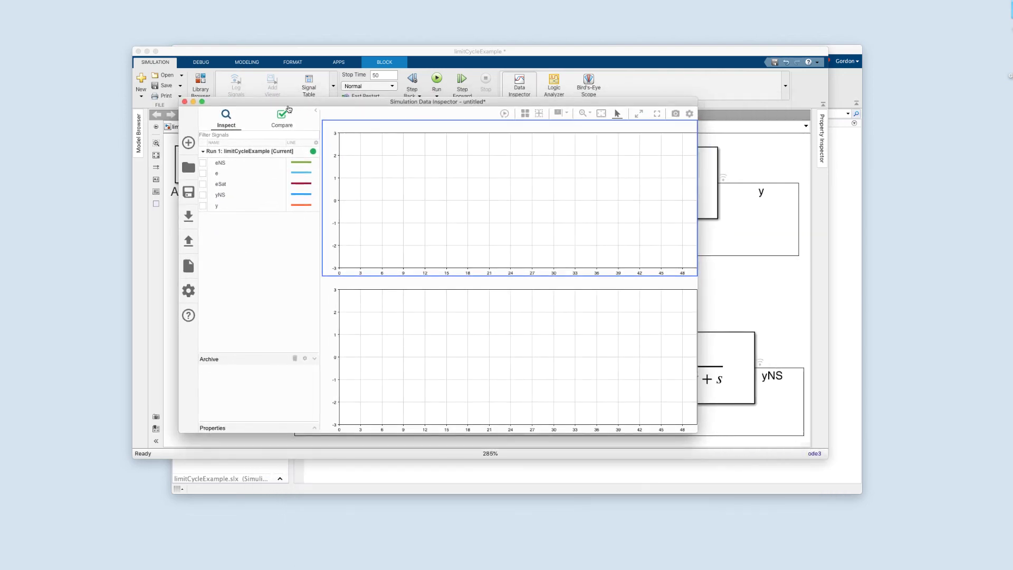
left_click(203, 206)
left_click(203, 195)
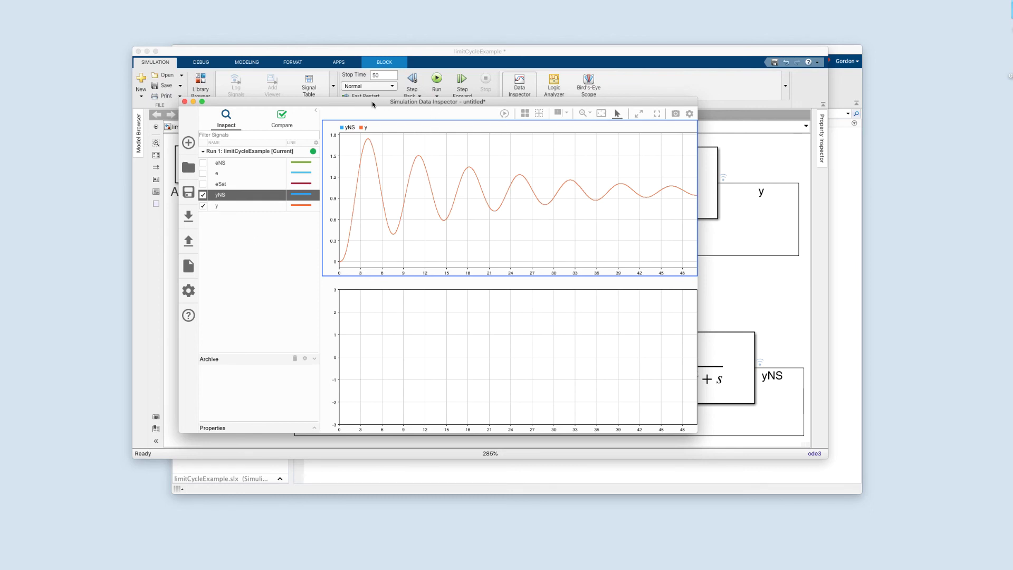
Step: Plot the eSat signal on the lower axes of the Data Inspector
left_click_drag(373, 104, 351, 117)
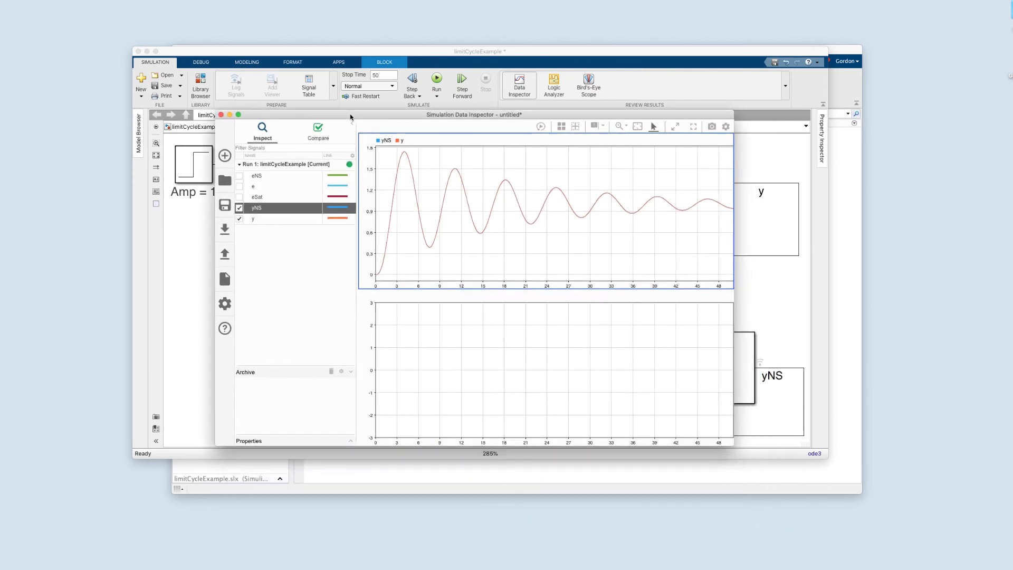
left_click(421, 351)
left_click(236, 197)
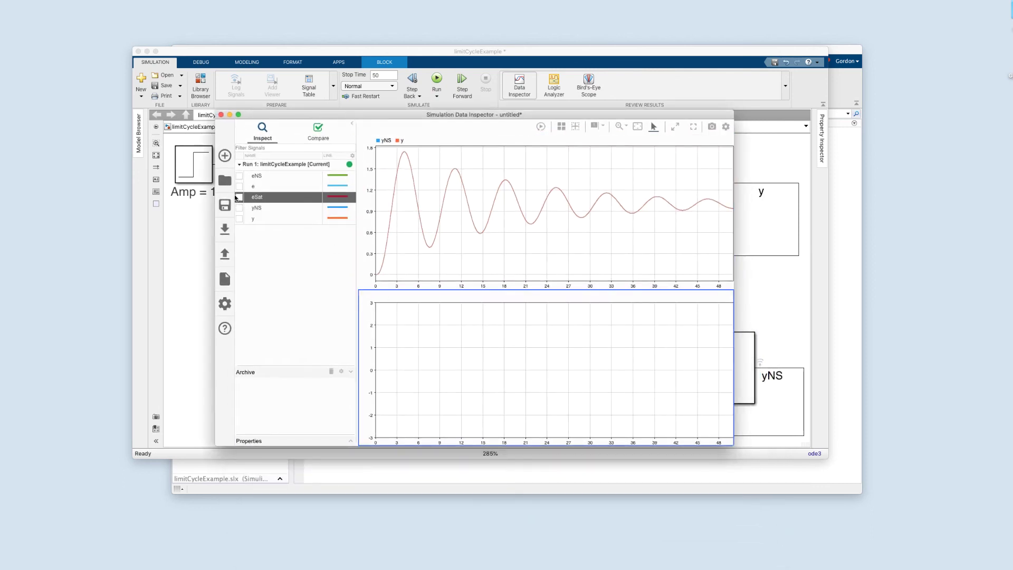
left_click(238, 198)
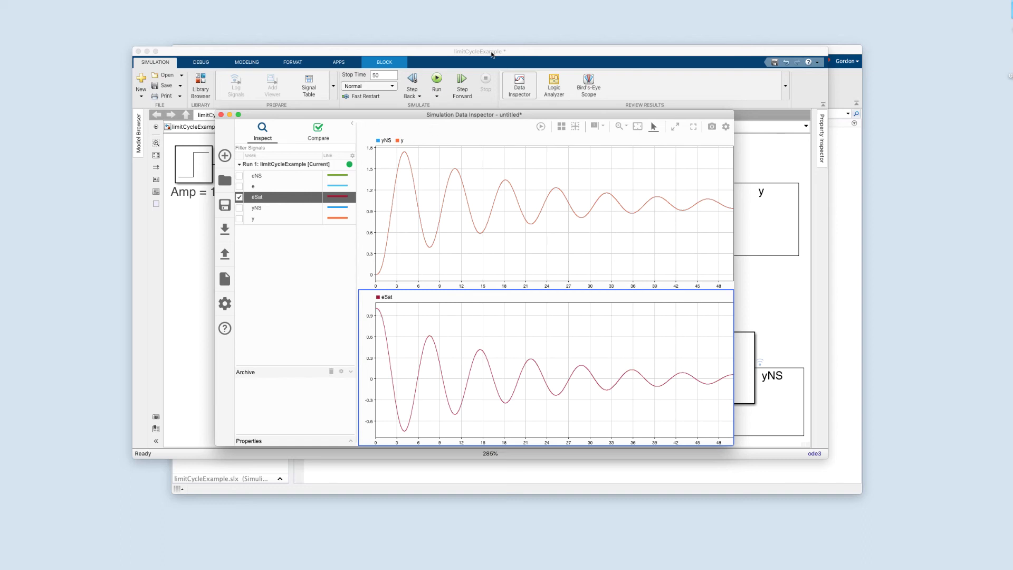
Step: Set the upper and lower K gains to 2.1 and run the simulation
left_click(491, 55)
double_click(501, 193)
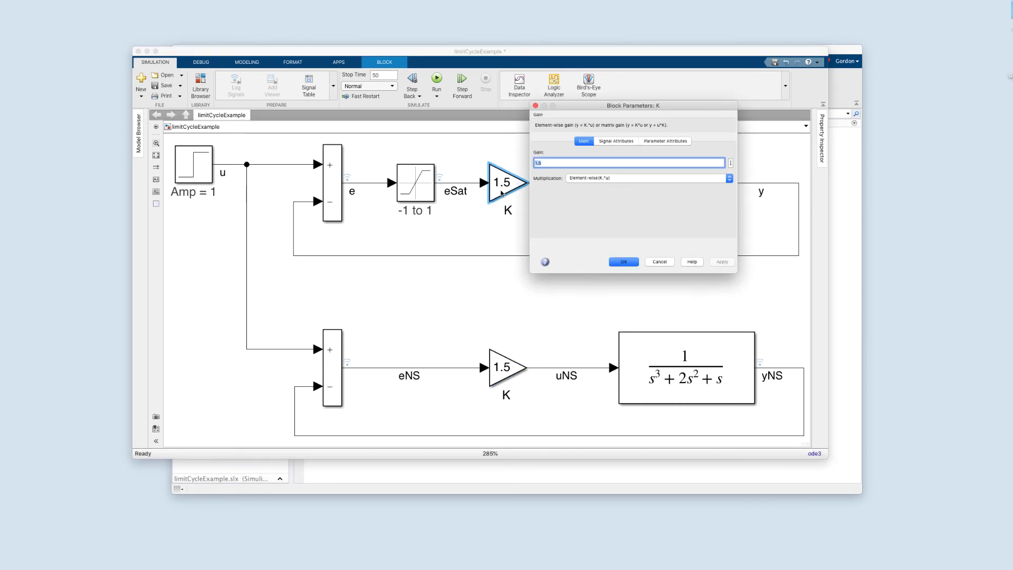
type("2.1")
left_click(624, 262)
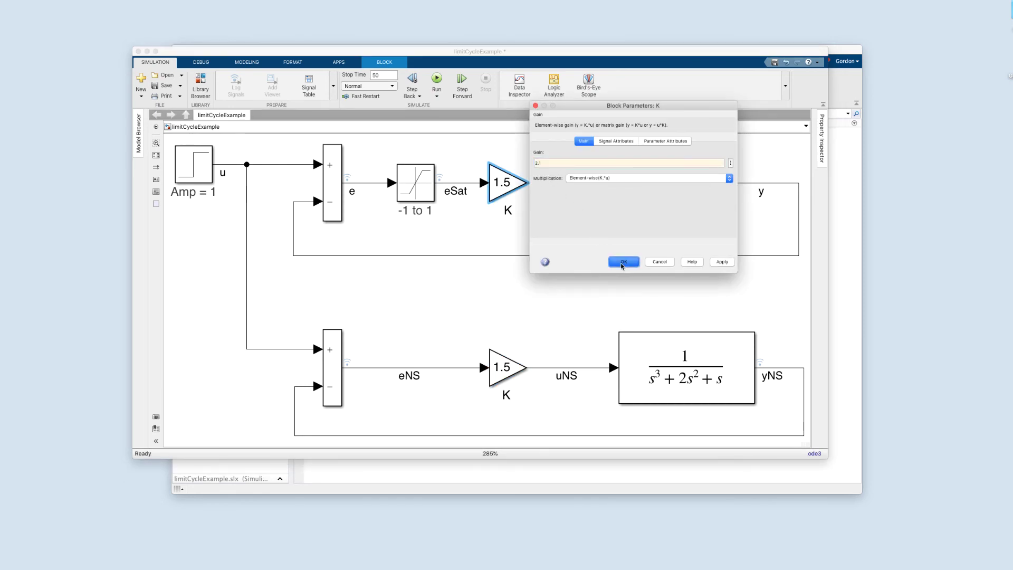
double_click(506, 368)
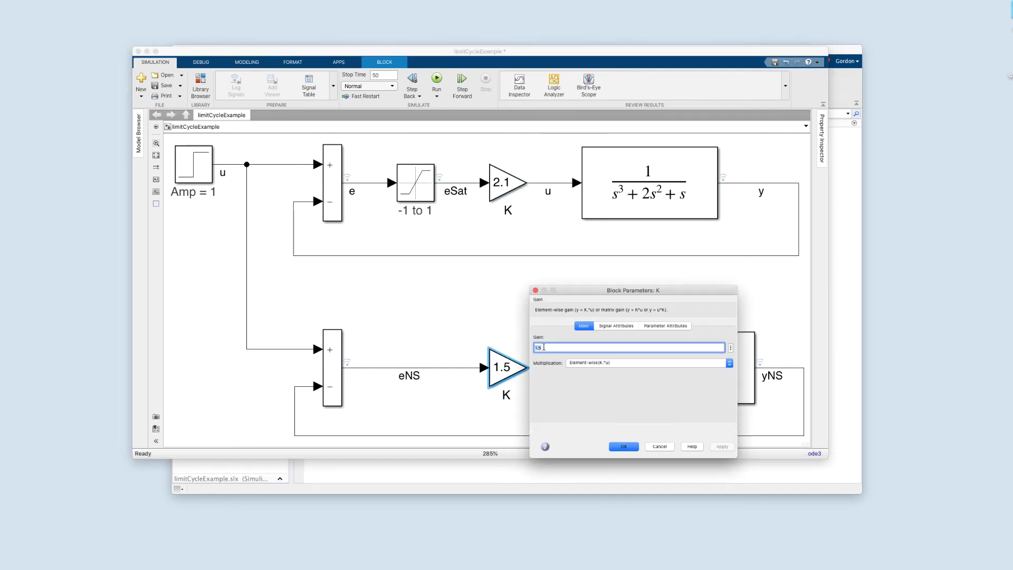
type("2.1")
left_click(624, 446)
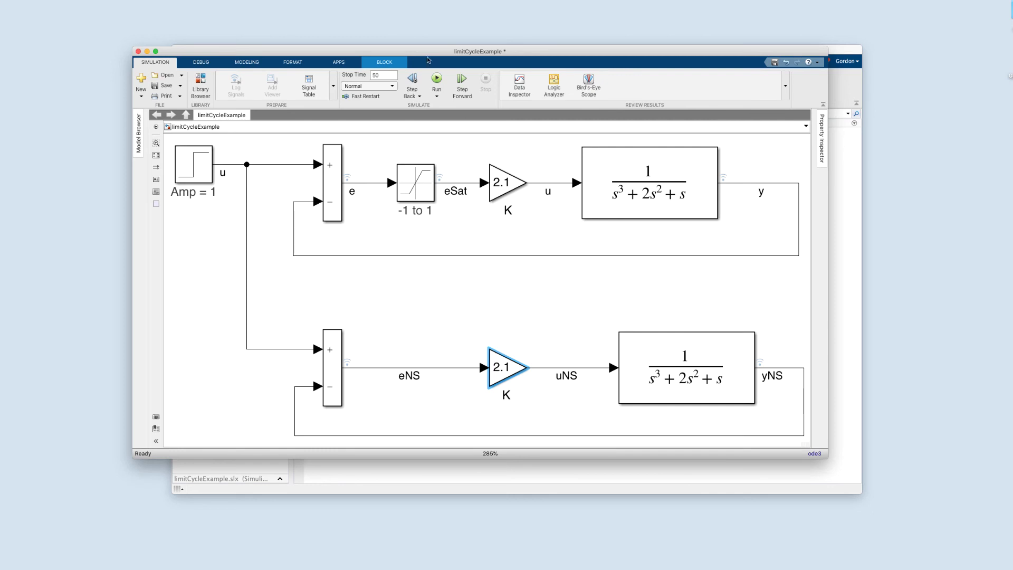
left_click(437, 79)
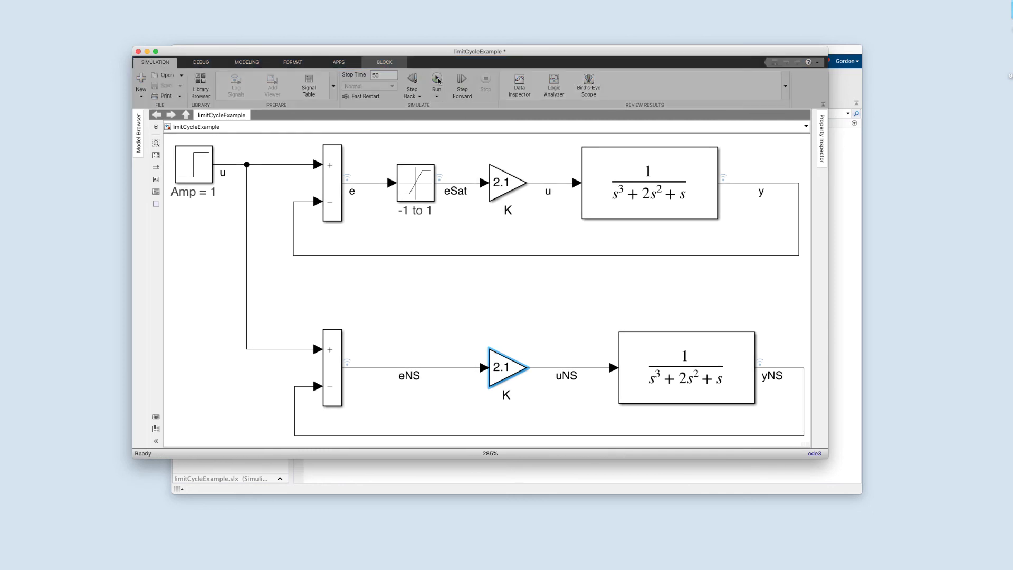
Step: Show the K = 2.1 results with eSat hidden and the upper plot fit to view
left_click(520, 80)
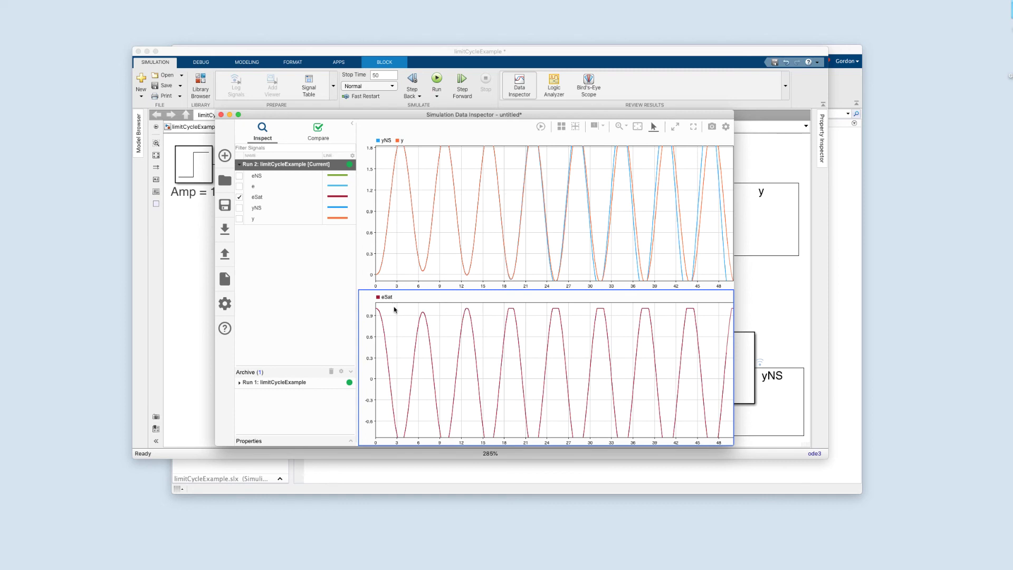
left_click(239, 197)
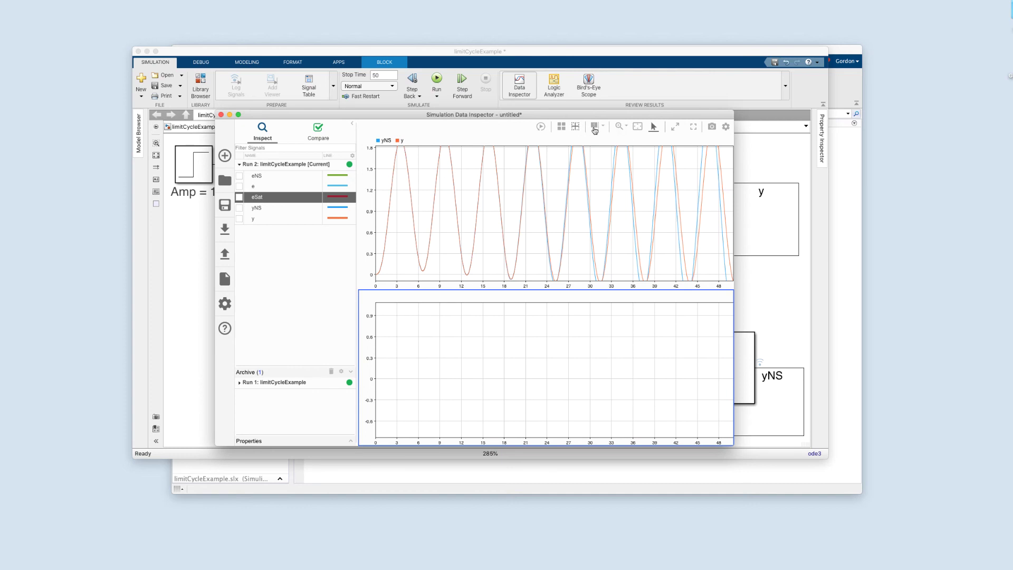
left_click(638, 127)
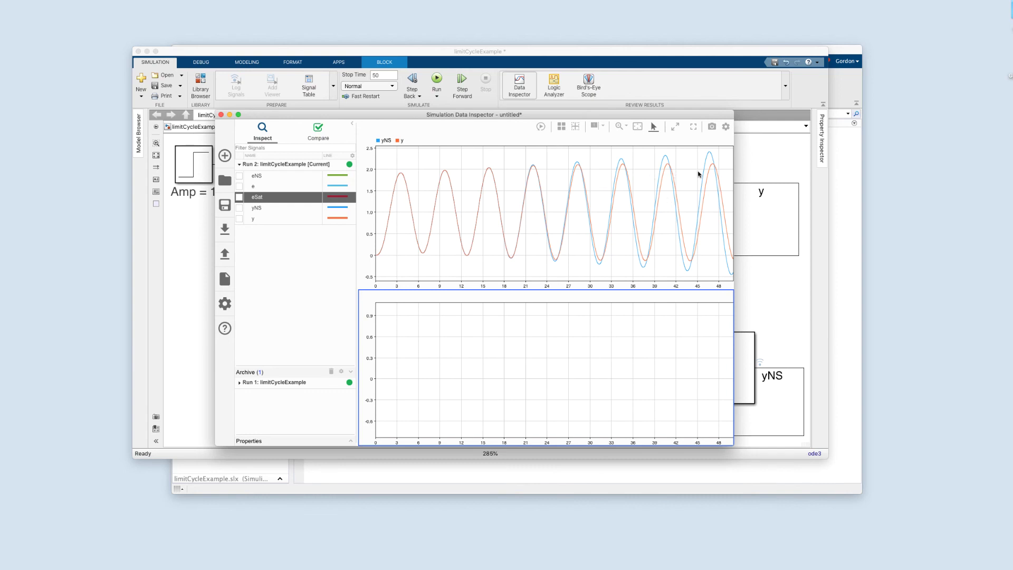
Step: Set the upper and lower K gains to 4 and rerun the simulation
left_click(757, 286)
double_click(496, 182)
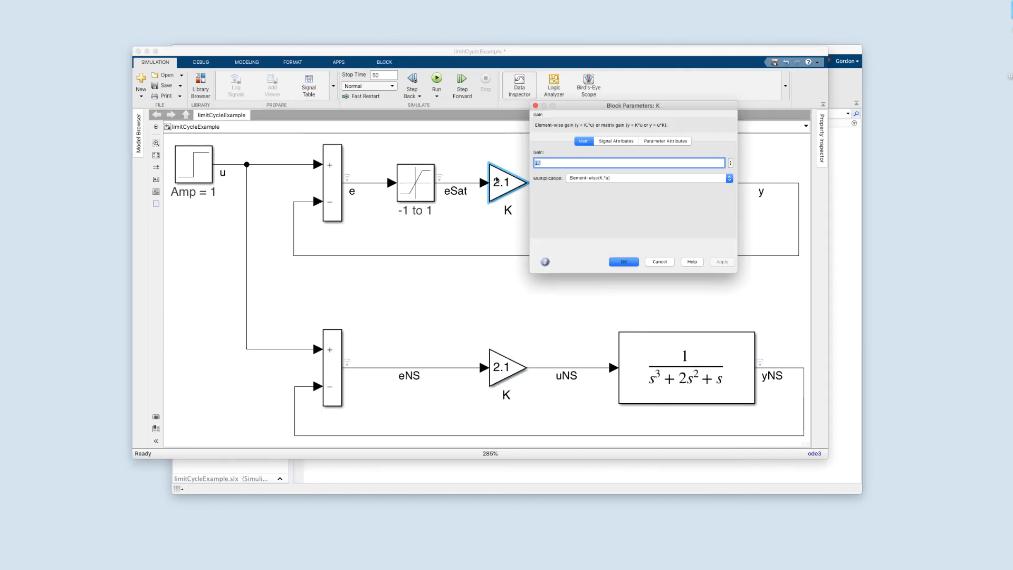
type("4")
left_click(623, 261)
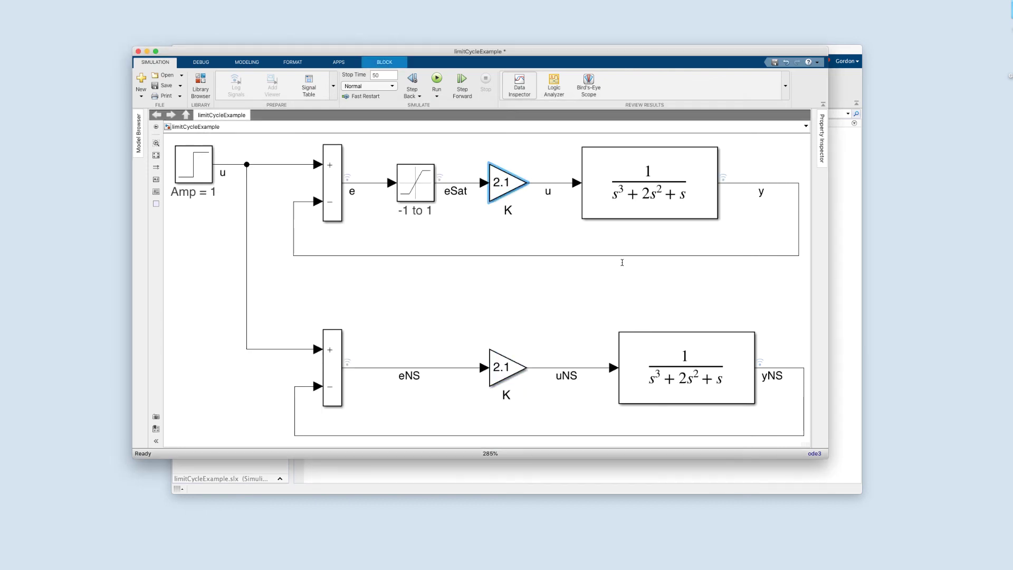
left_click(507, 363)
double_click(507, 363)
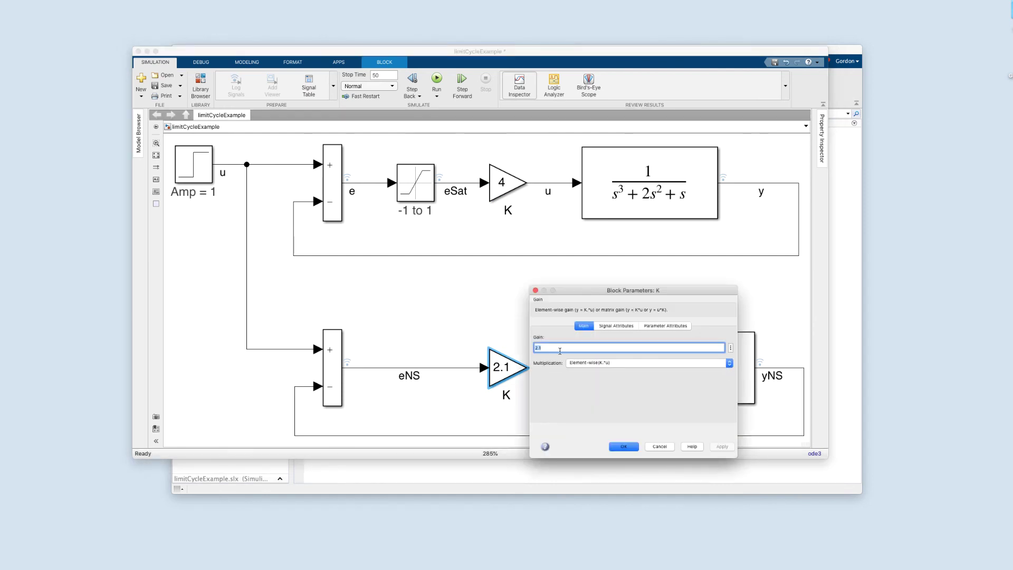
type("4")
left_click(622, 447)
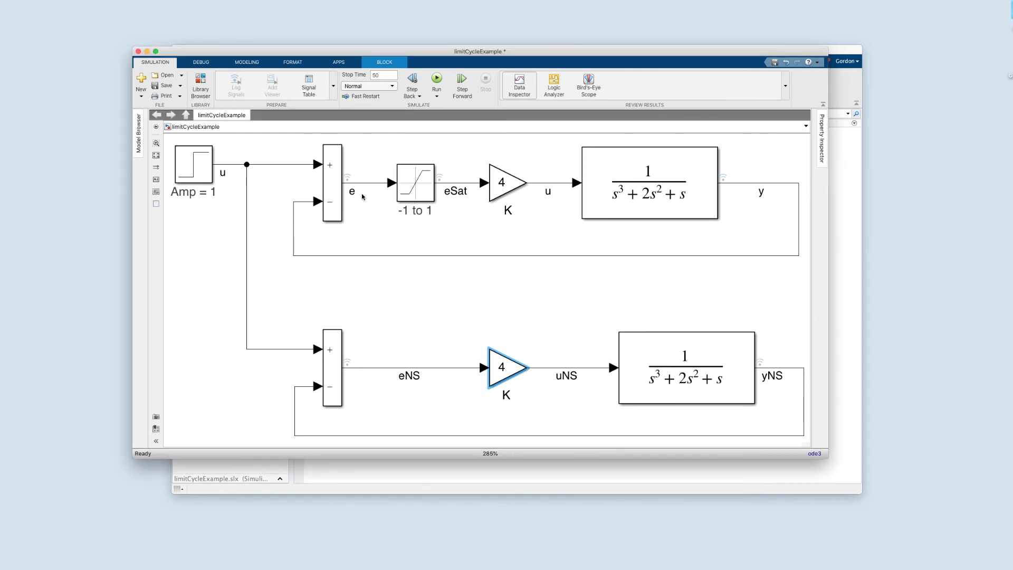
left_click(437, 78)
Step: Open the K = 4 run in the Data Inspector and fit the upper plot to its oscillation
left_click(517, 80)
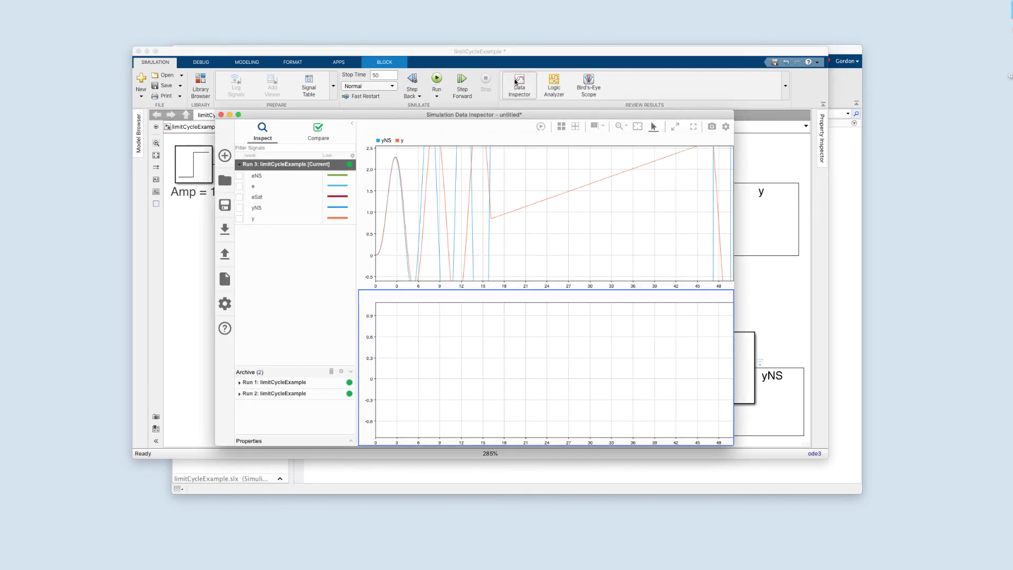
left_click(554, 204)
left_click(638, 127)
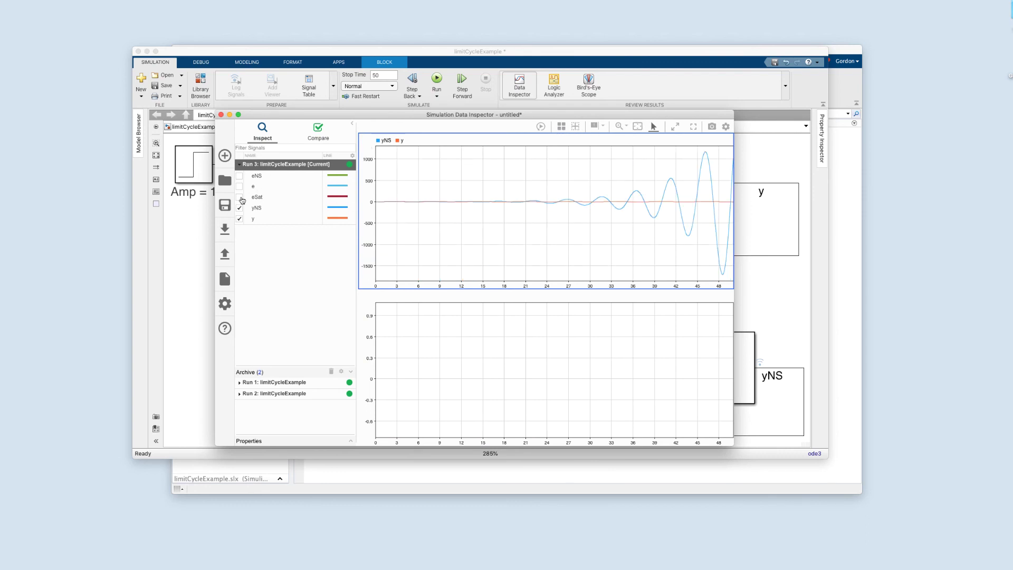
Step: Plot only y in the upper plot, hiding yNS, and the error e in the lower plot
left_click(239, 207)
left_click(240, 220)
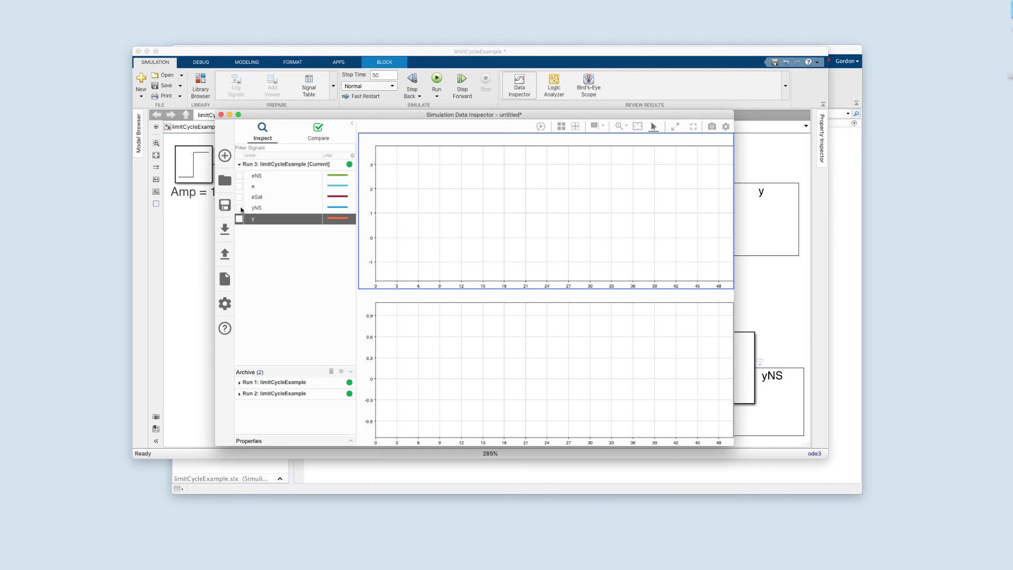
left_click(240, 208)
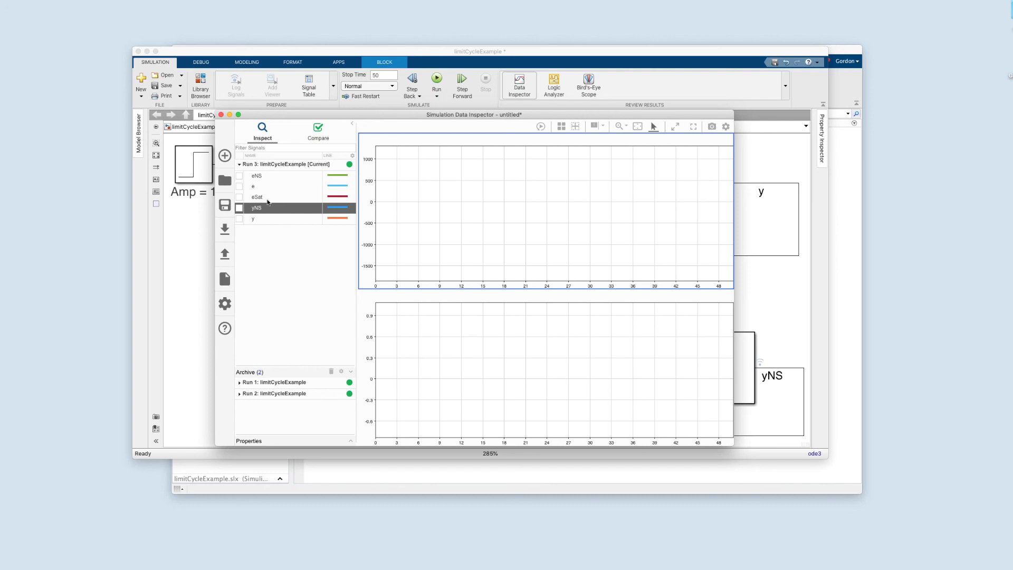
left_click(239, 219)
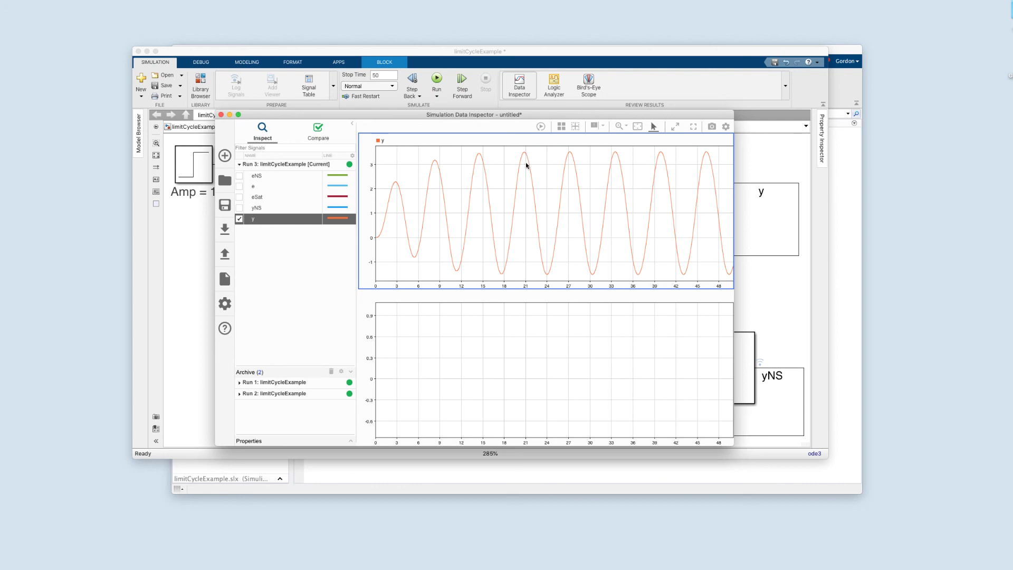
left_click(498, 346)
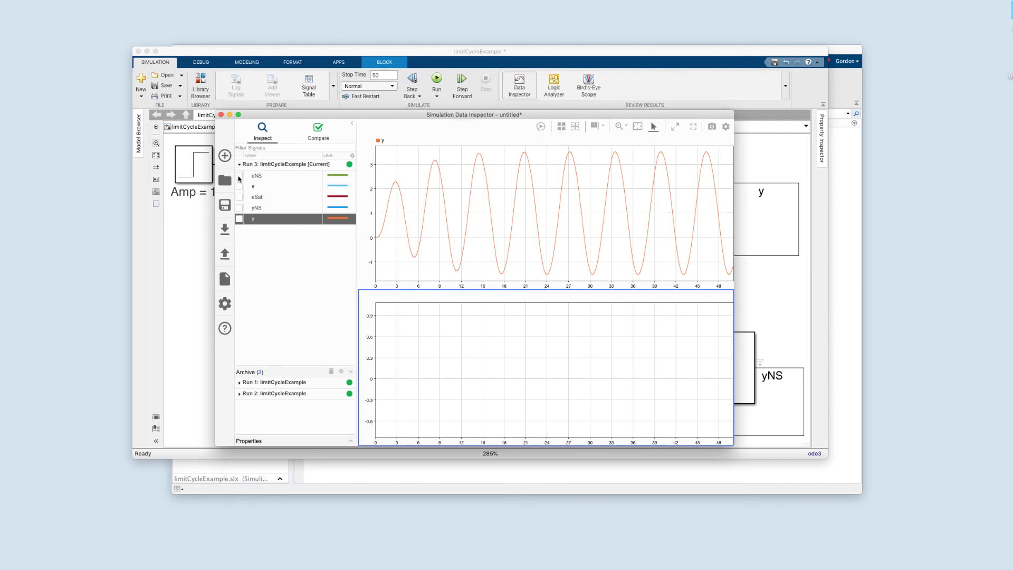
left_click(240, 186)
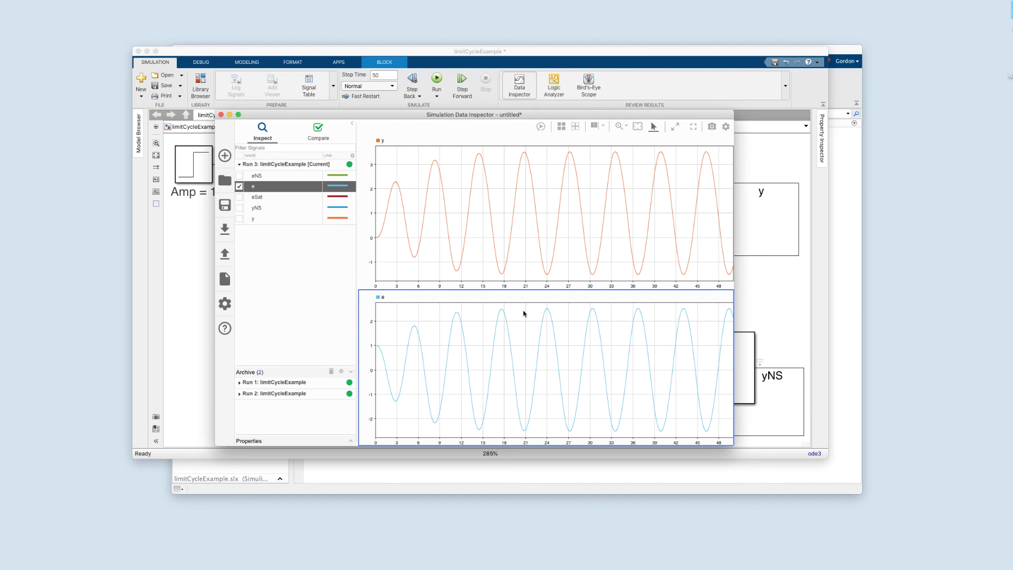
Step: Place a data cursor at the e peak near 30 s, reading e = 2.5 and y ≈ -1.5
left_click(595, 126)
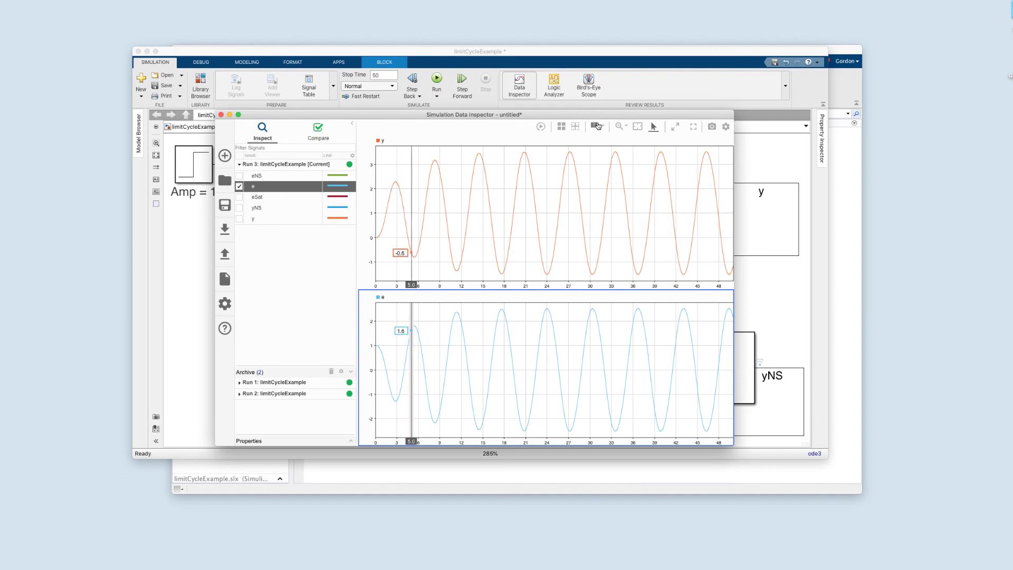
left_click_drag(411, 309, 592, 319)
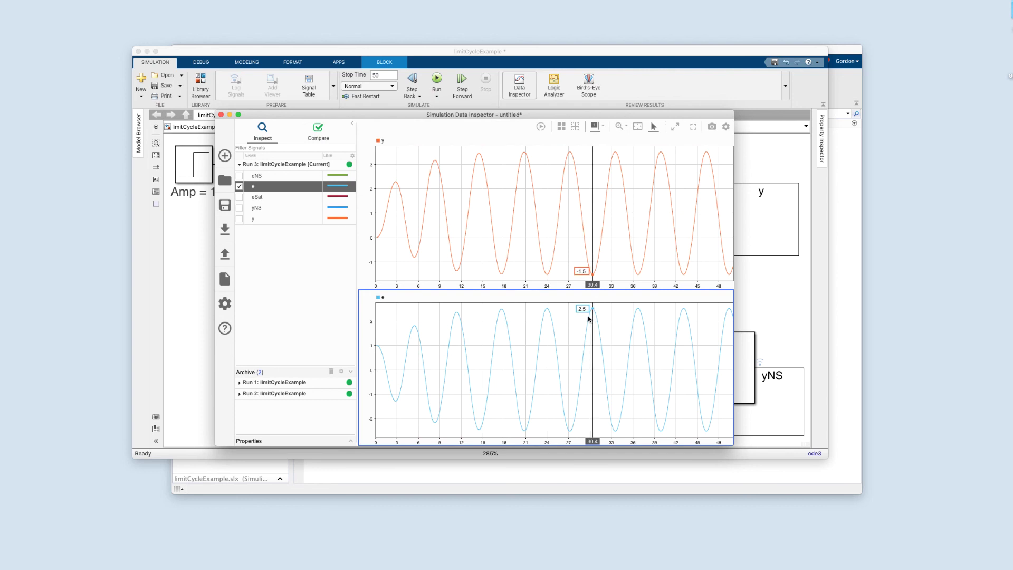